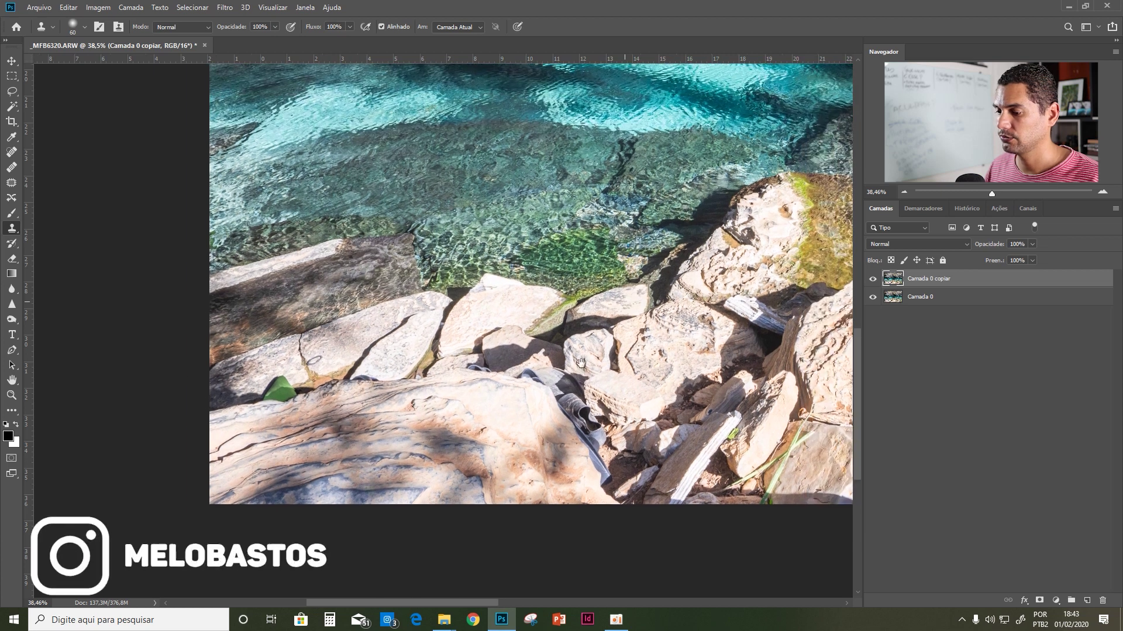
- With the Pen tool, zoom in and place anchors along the front rock's top edge from its left end
scroll(403, 357, "up", 1)
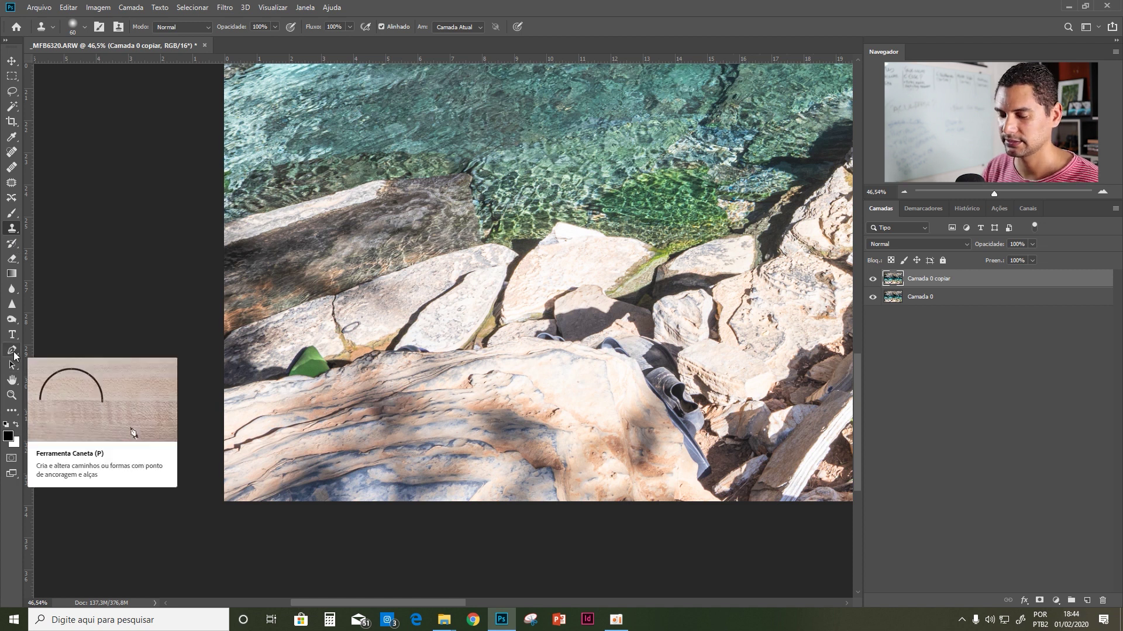
left_click(13, 351)
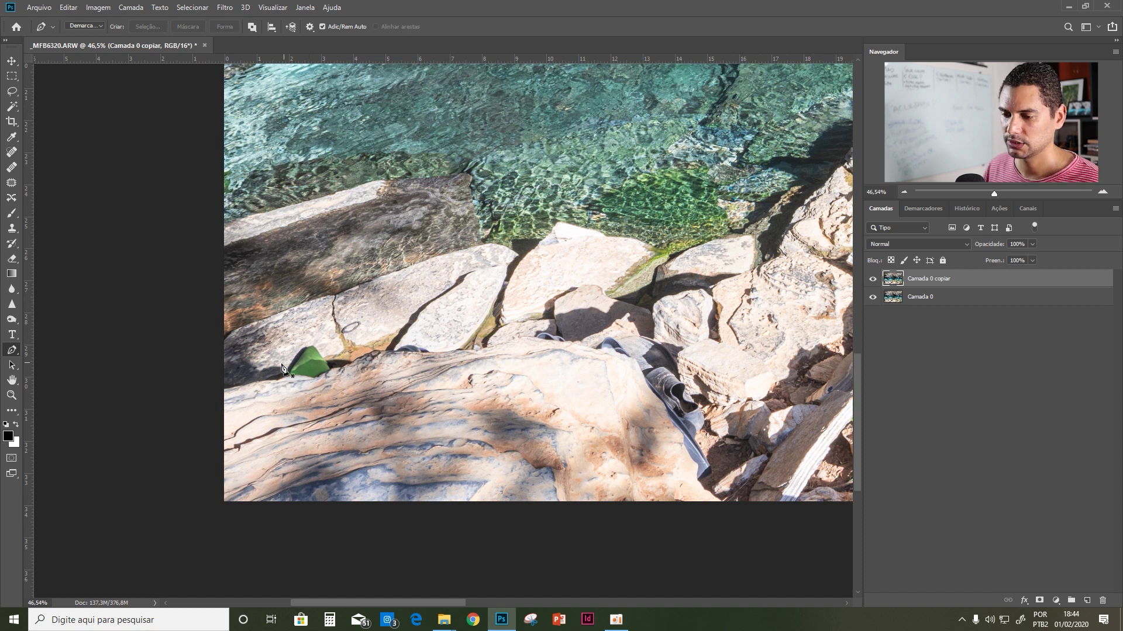
scroll(241, 380, "up", 3, "alt")
scroll(241, 380, "up", 2, "alt")
scroll(243, 382, "up", 2, "alt")
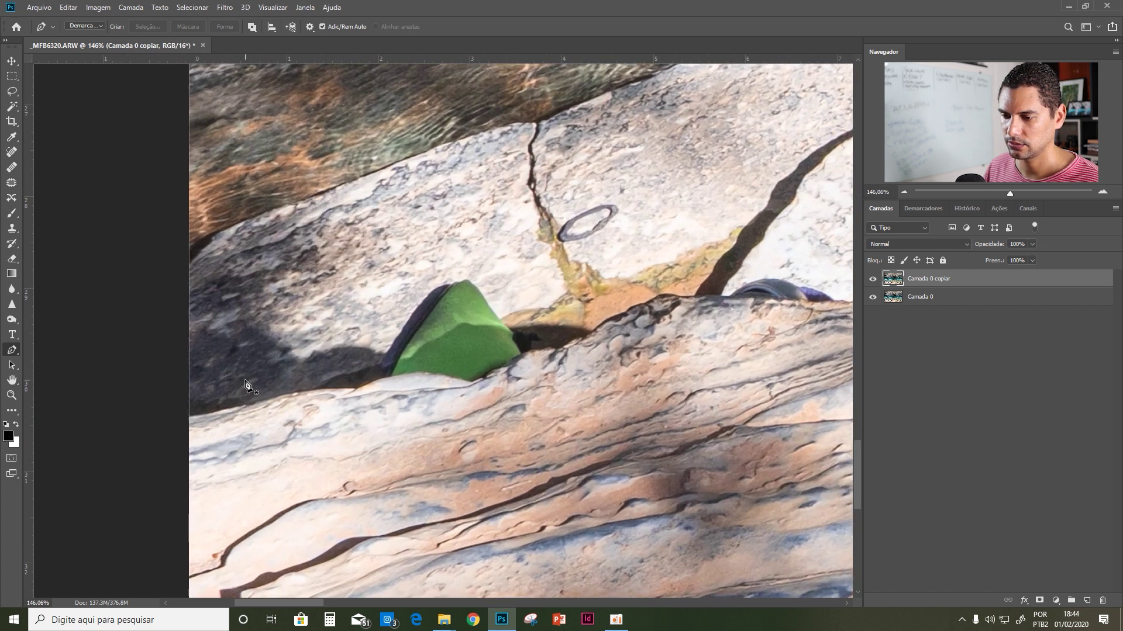
scroll(246, 383, "up", 1, "alt")
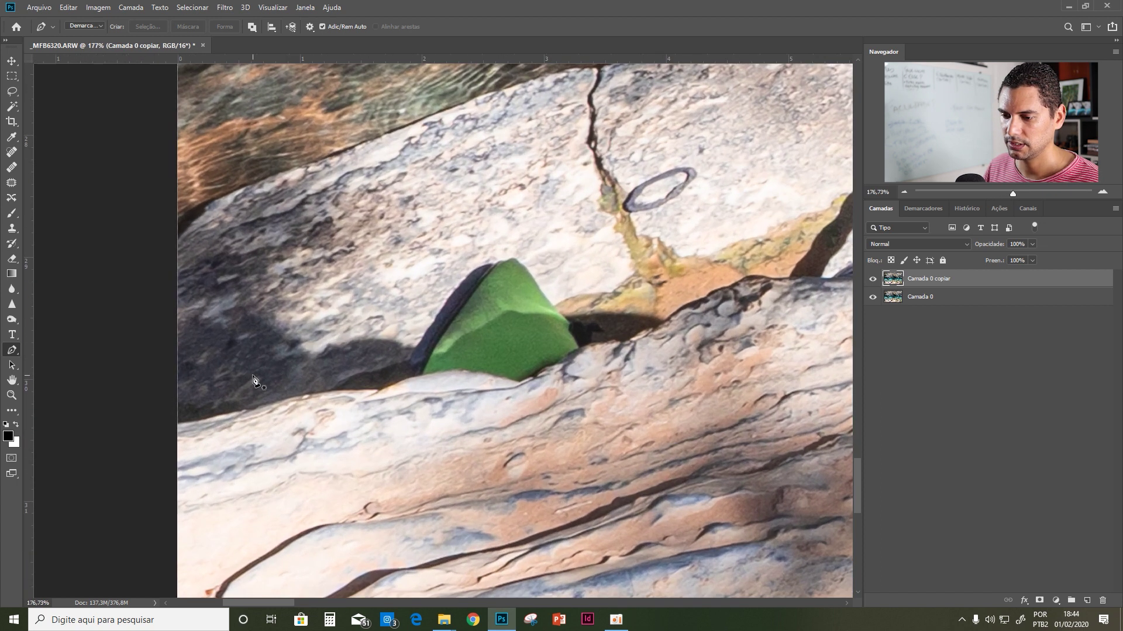
left_click(172, 424)
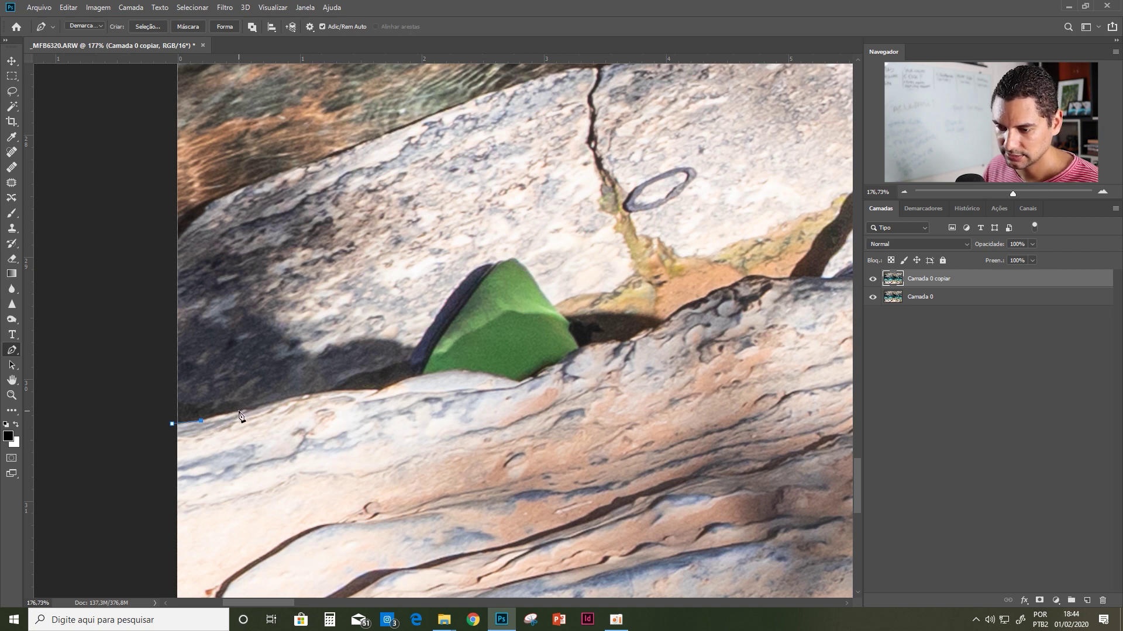
left_click_drag(238, 412, 248, 413)
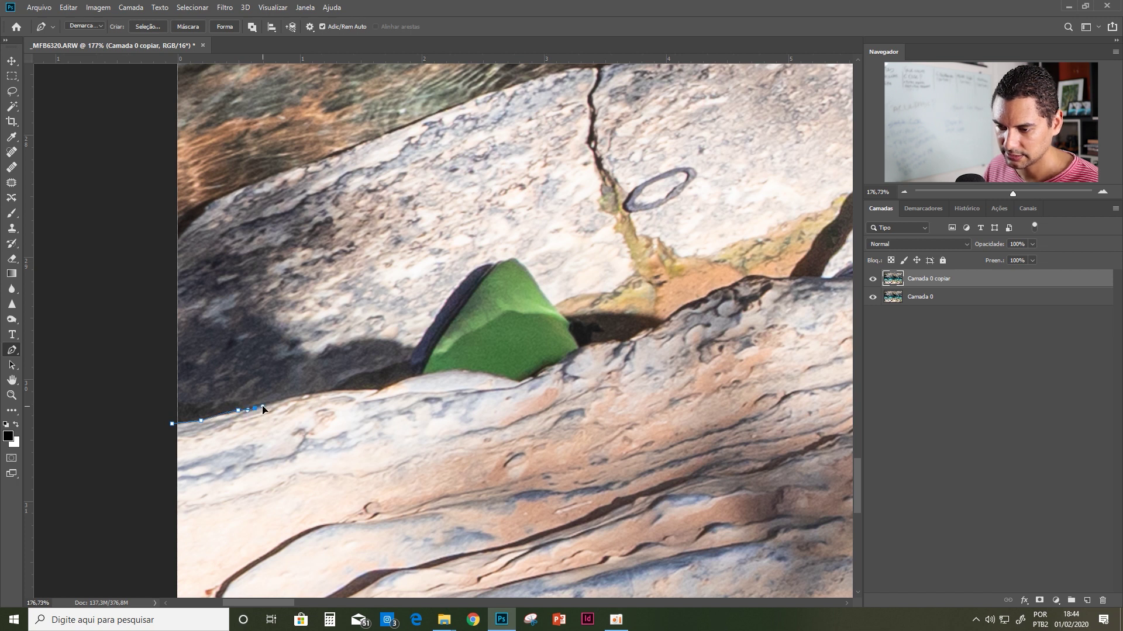
left_click_drag(285, 399, 288, 399)
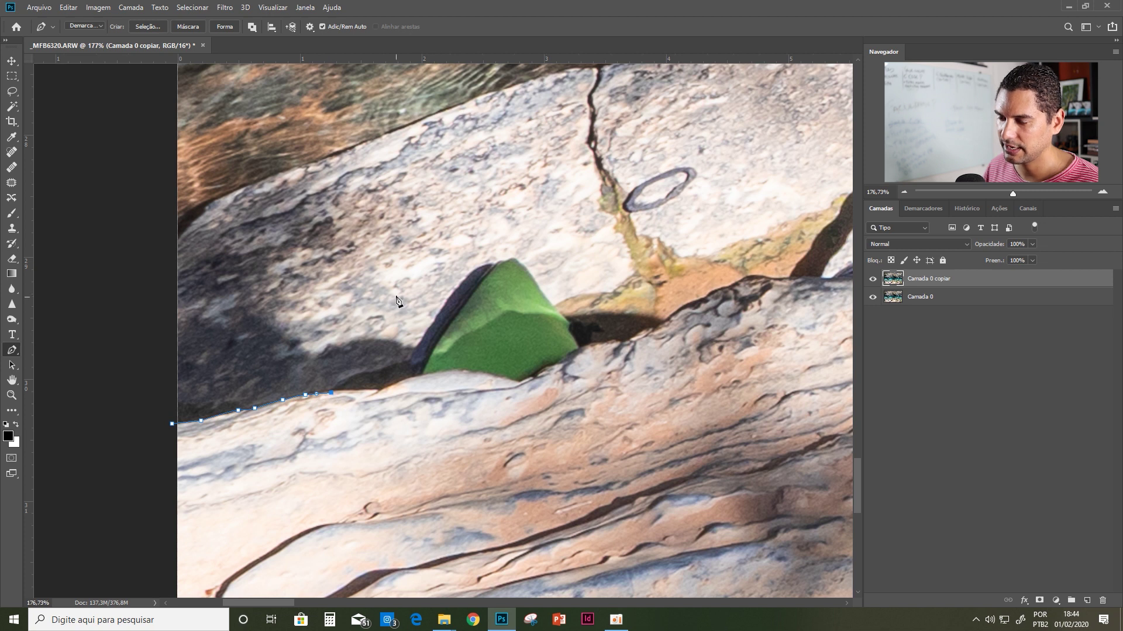
left_click(371, 191)
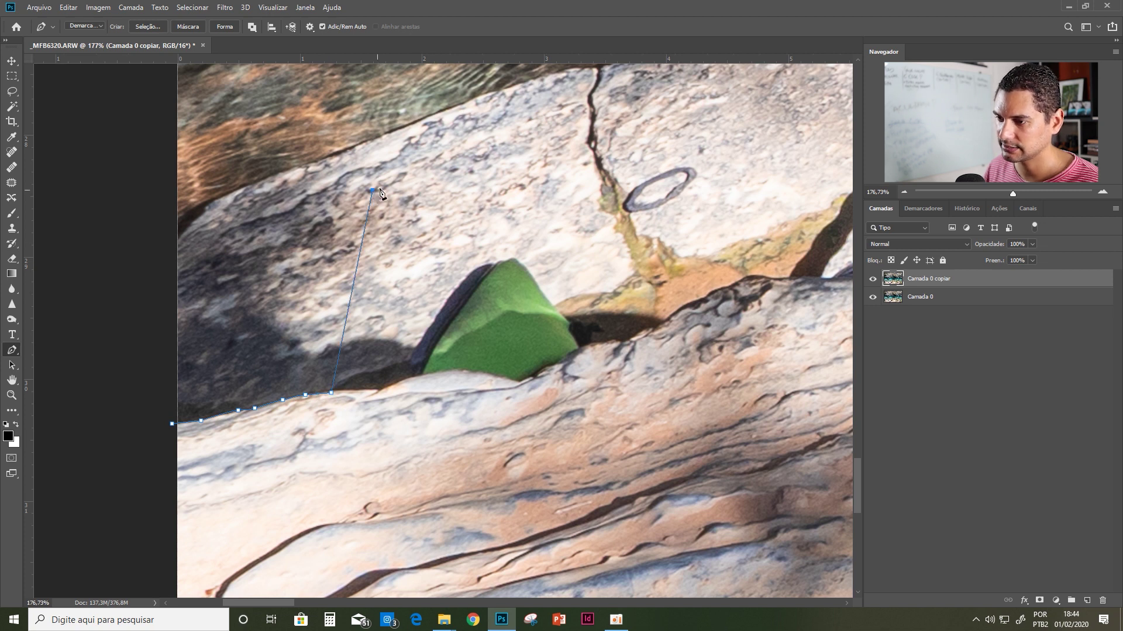
left_click(521, 178)
left_click(573, 264)
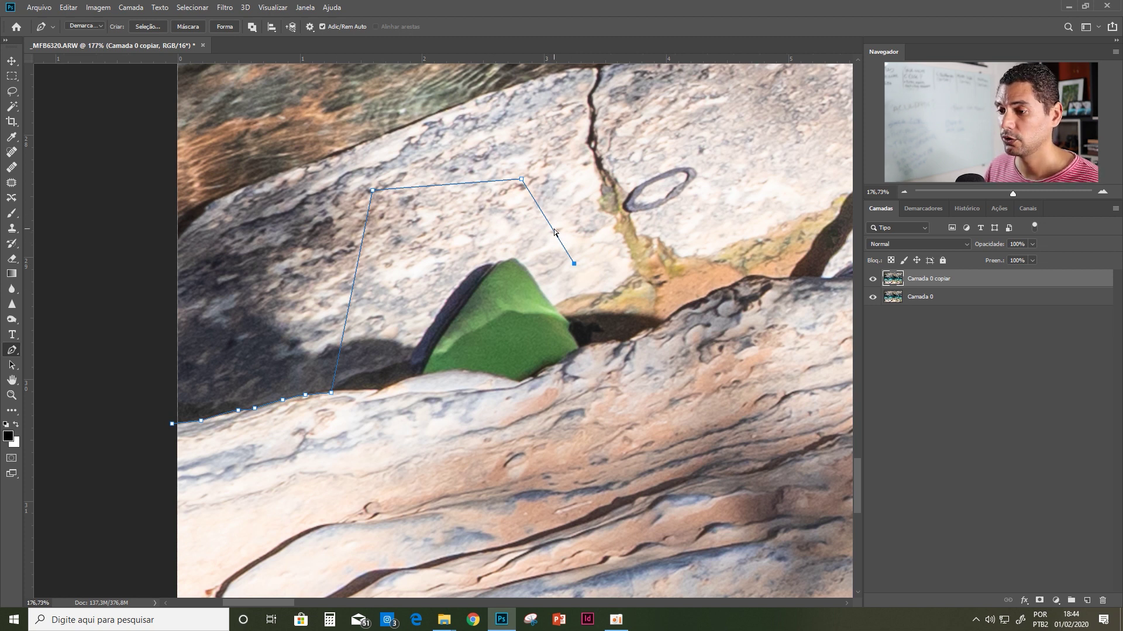
key("ctrl+z")
key("ctrl+z")
key("ctrl+z")
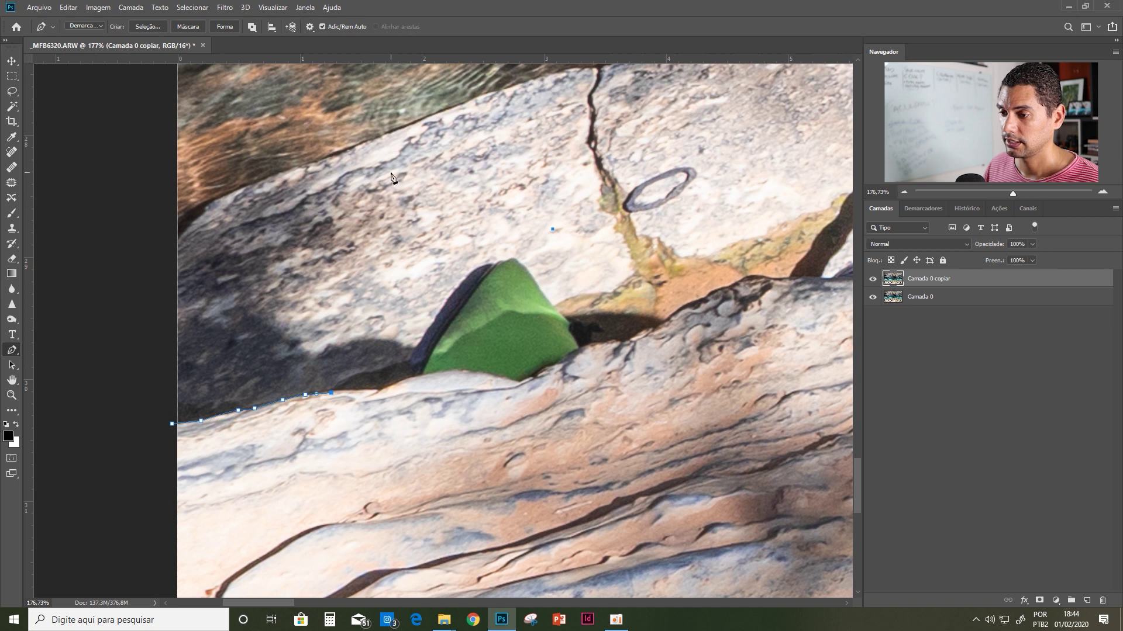
left_click(384, 171)
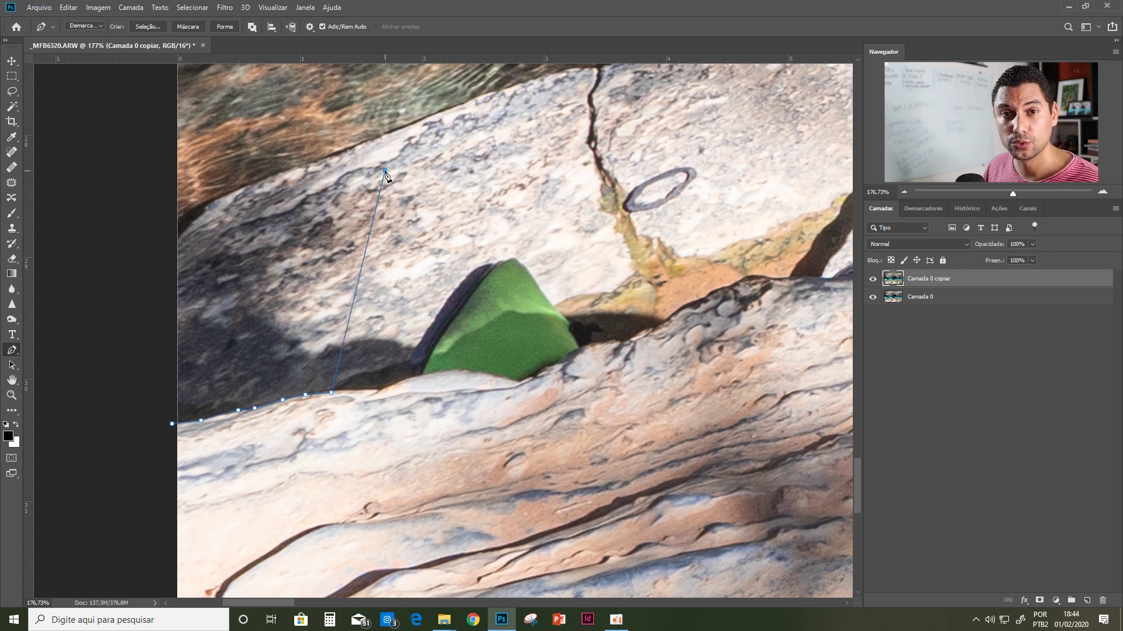
left_click_drag(384, 171, 444, 152)
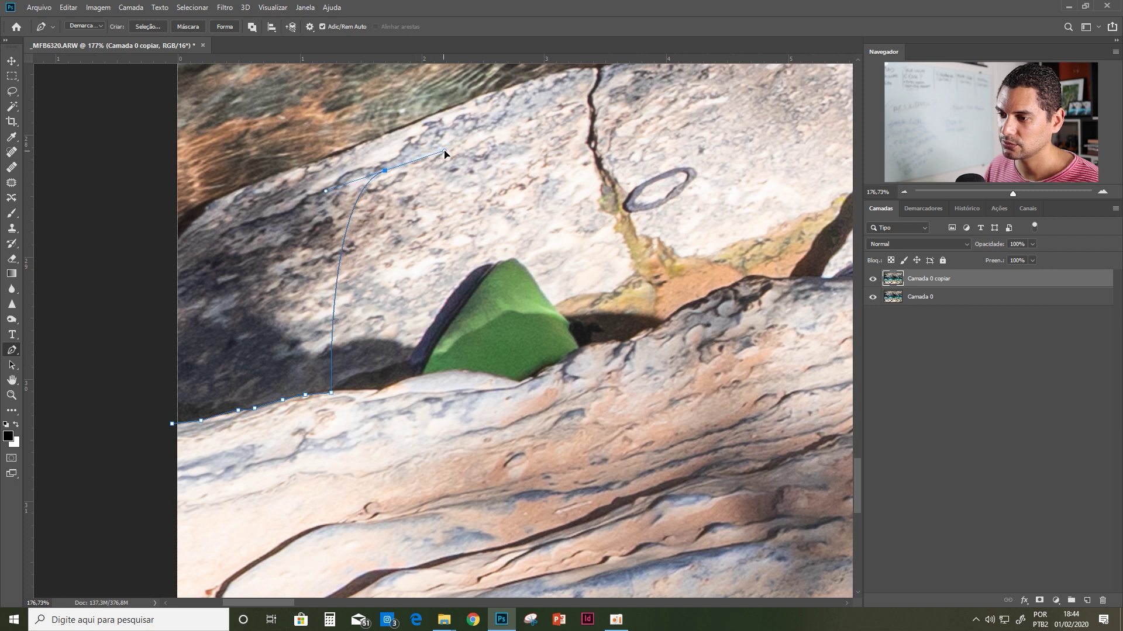
left_click(597, 250)
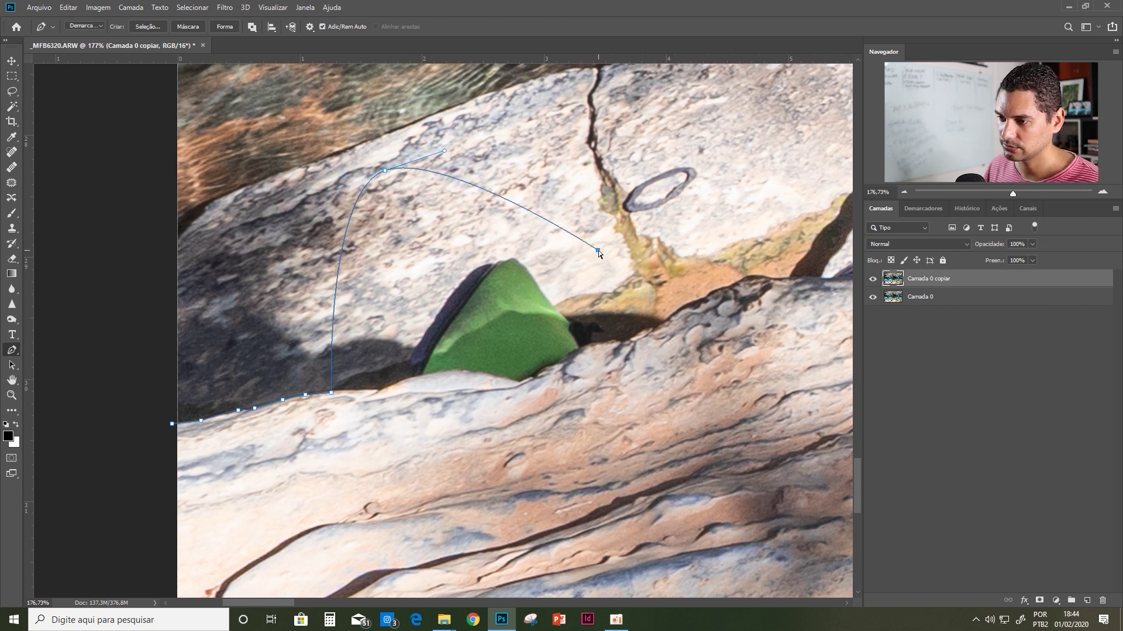
key("ctrl+z")
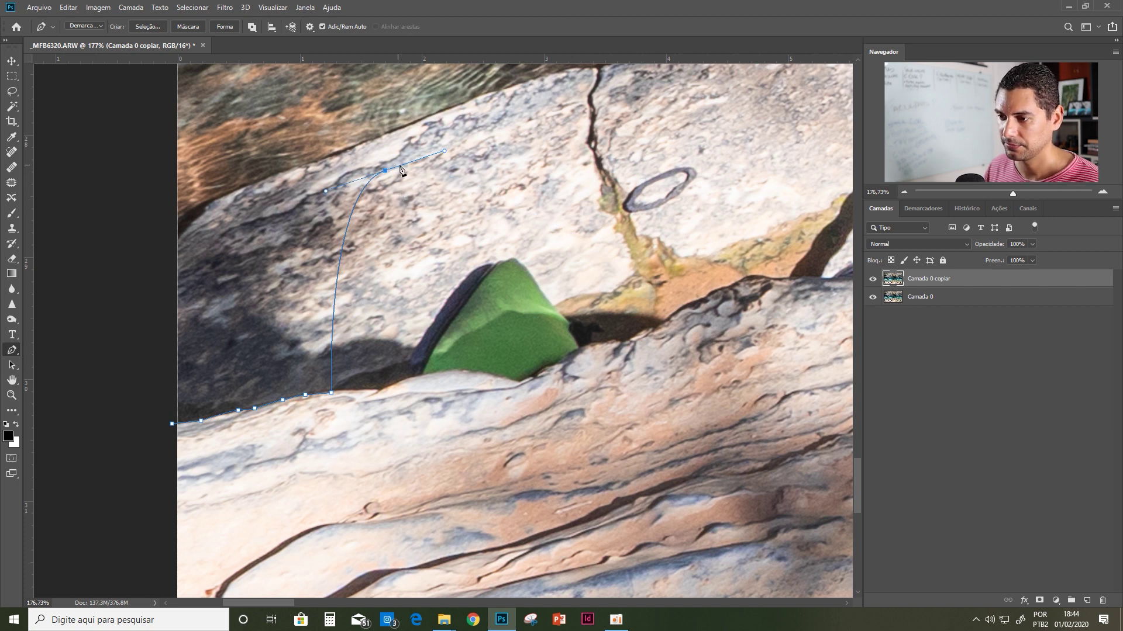
left_click(544, 200)
key("ctrl+z")
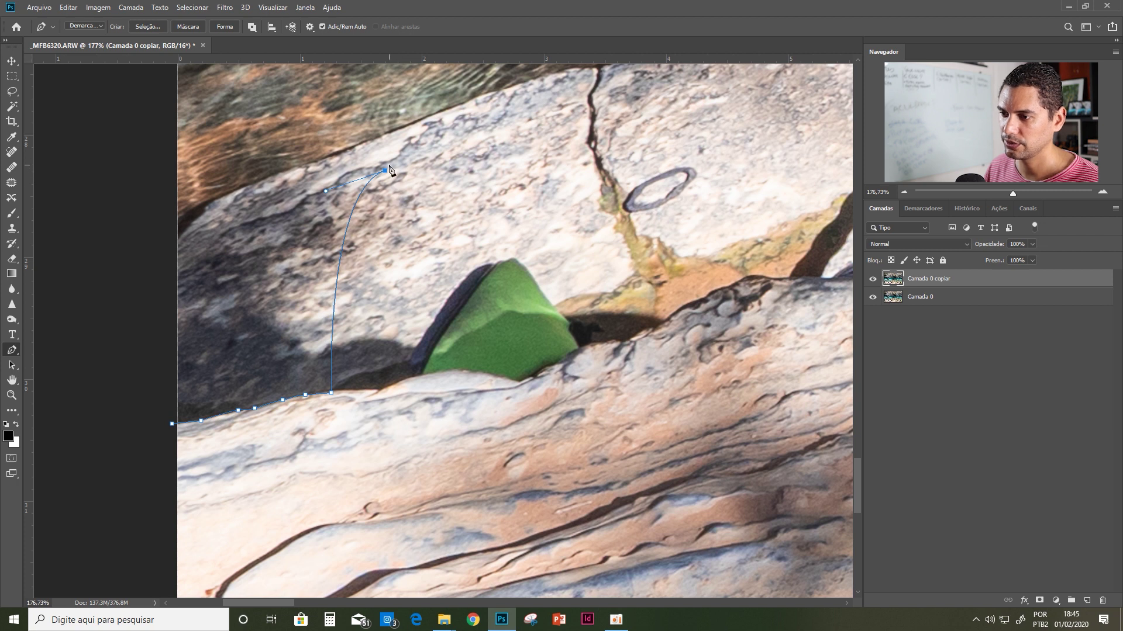
left_click(509, 186)
left_click(574, 160)
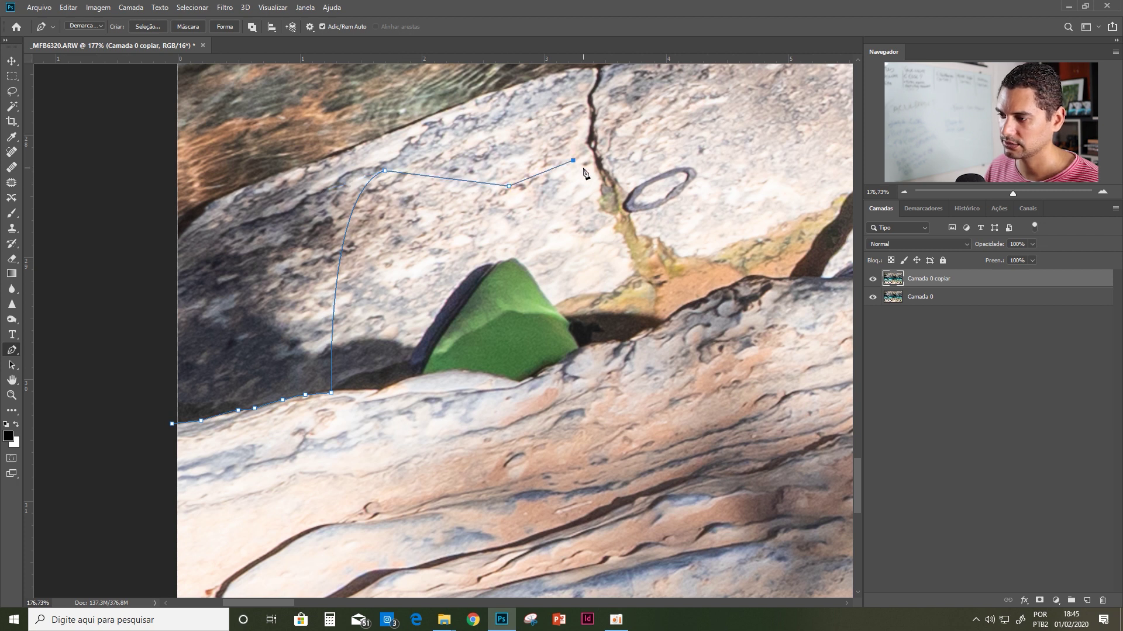
left_click_drag(580, 182, 584, 186)
left_click(660, 212)
left_click(670, 174)
left_click_drag(650, 145, 621, 133)
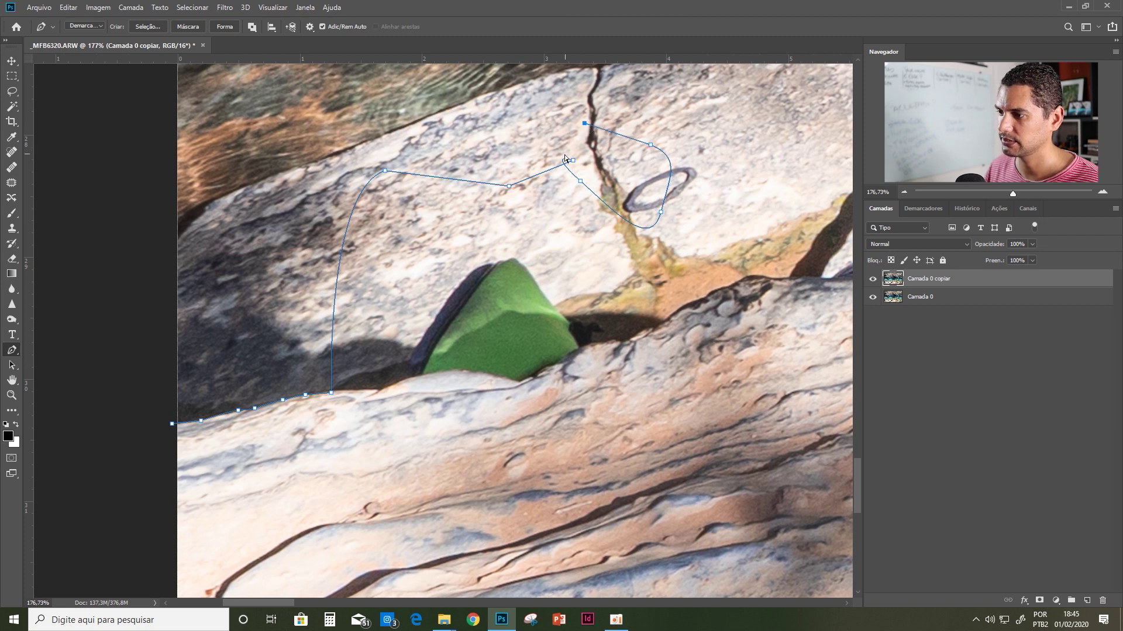
key("ctrl+z")
key("ctrl+z")
key("ctrl+z")
key("ctrl+z")
key("ctrl+z")
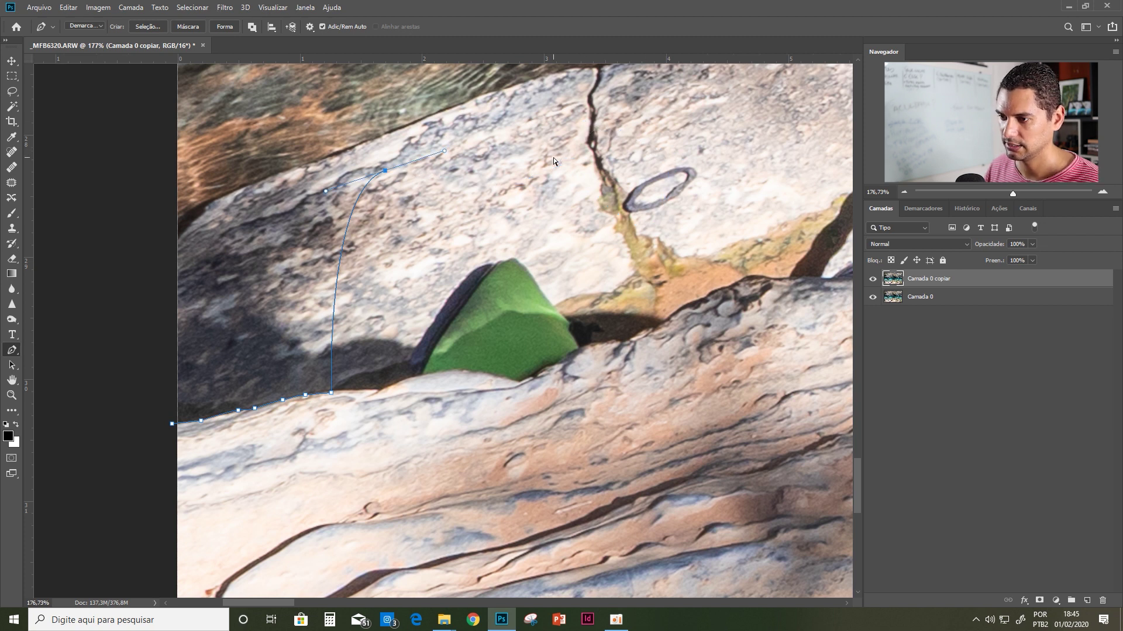
key("ctrl+z")
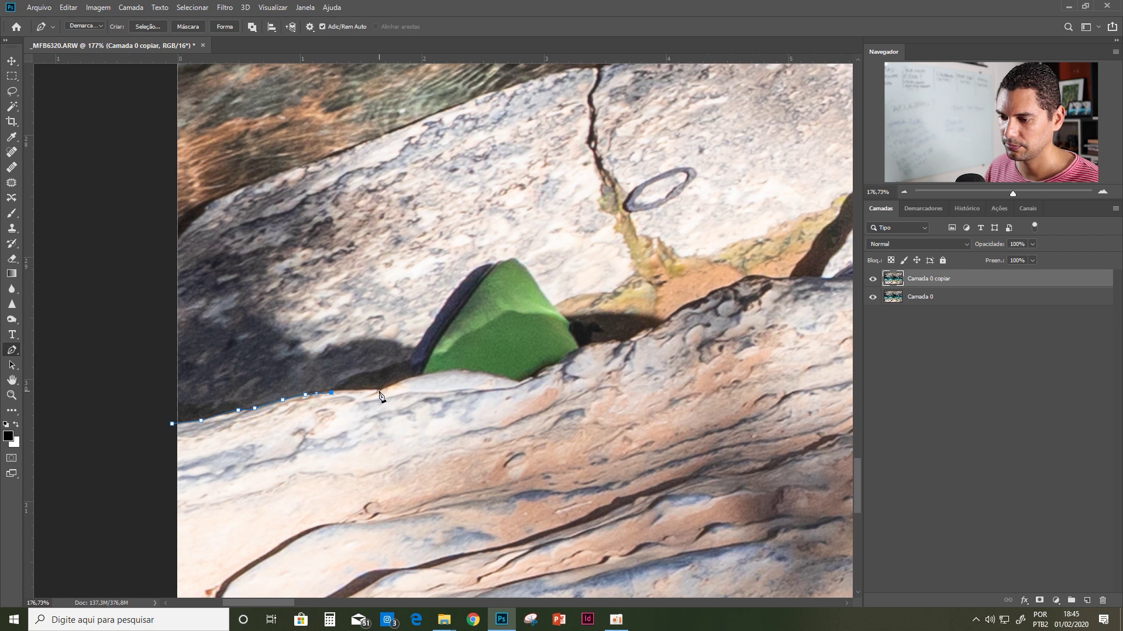
- Continue the path under the green debris and past the boot, loop below the image, and close it
left_click(377, 391)
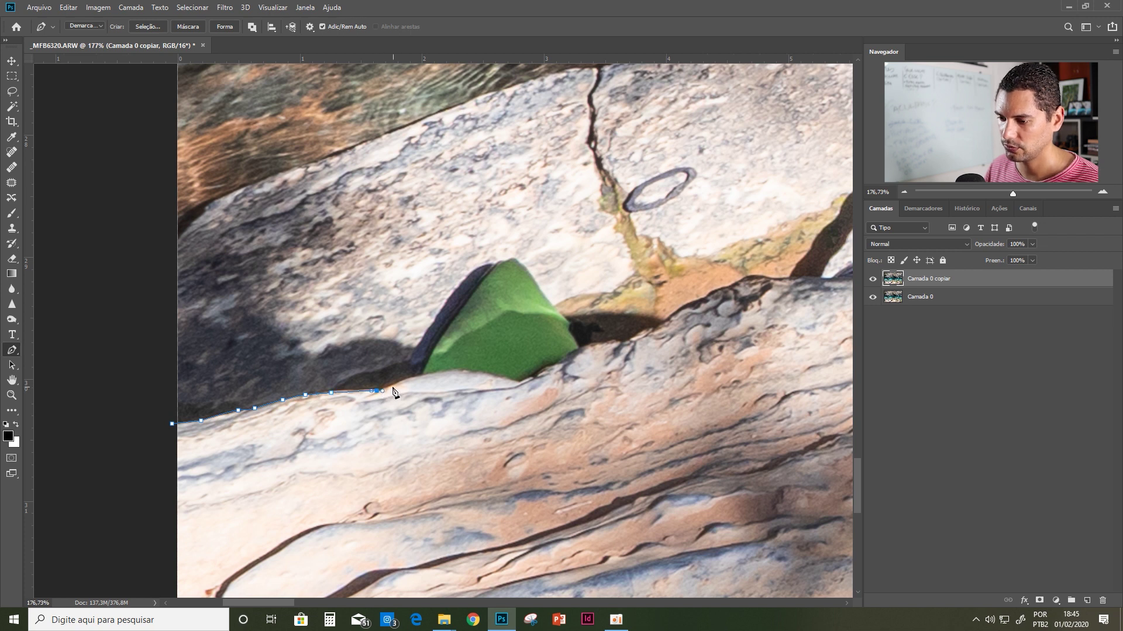
left_click(407, 380)
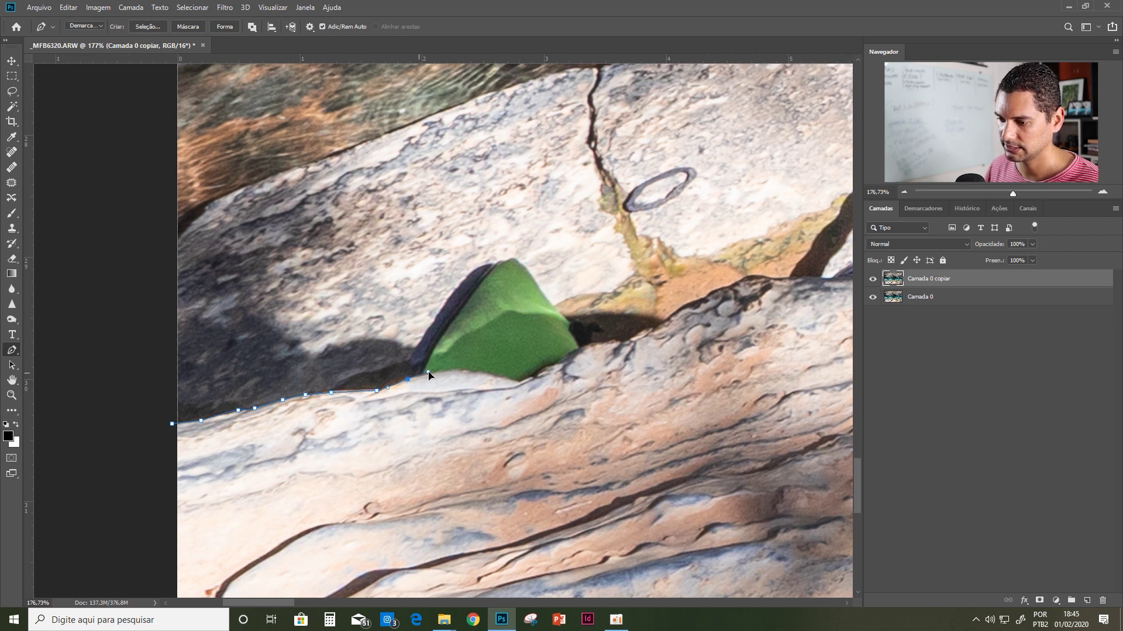
left_click(429, 373)
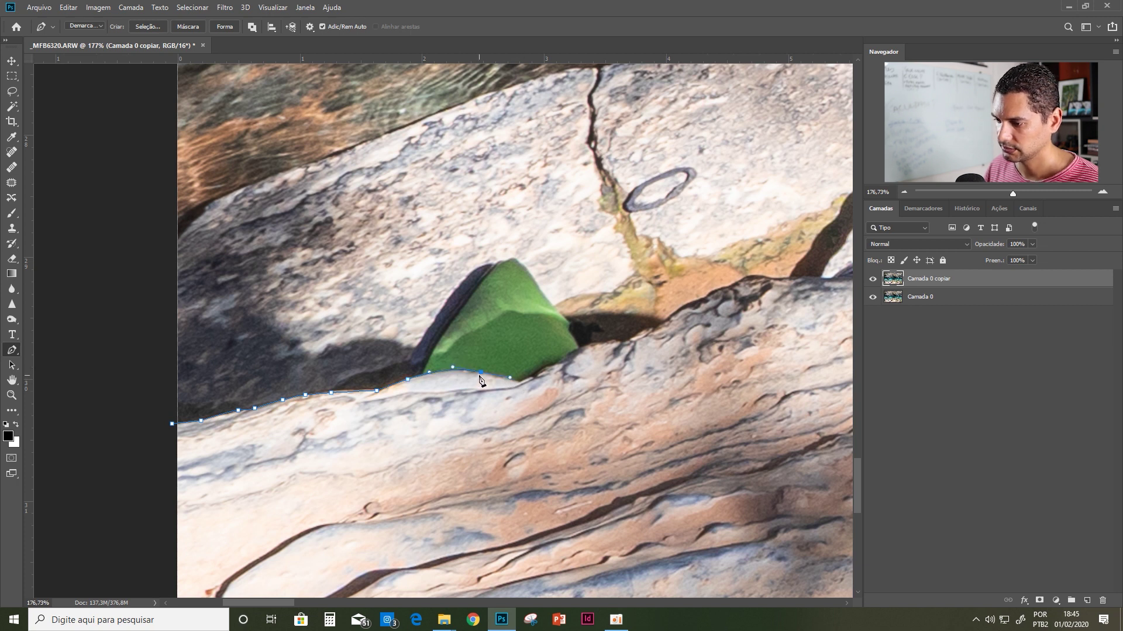
mouse_move(712, 305)
left_mouse_down()
mouse_move(655, 352)
mouse_move(415, 351)
left_mouse_up()
left_click_drag(807, 339, 59, 328)
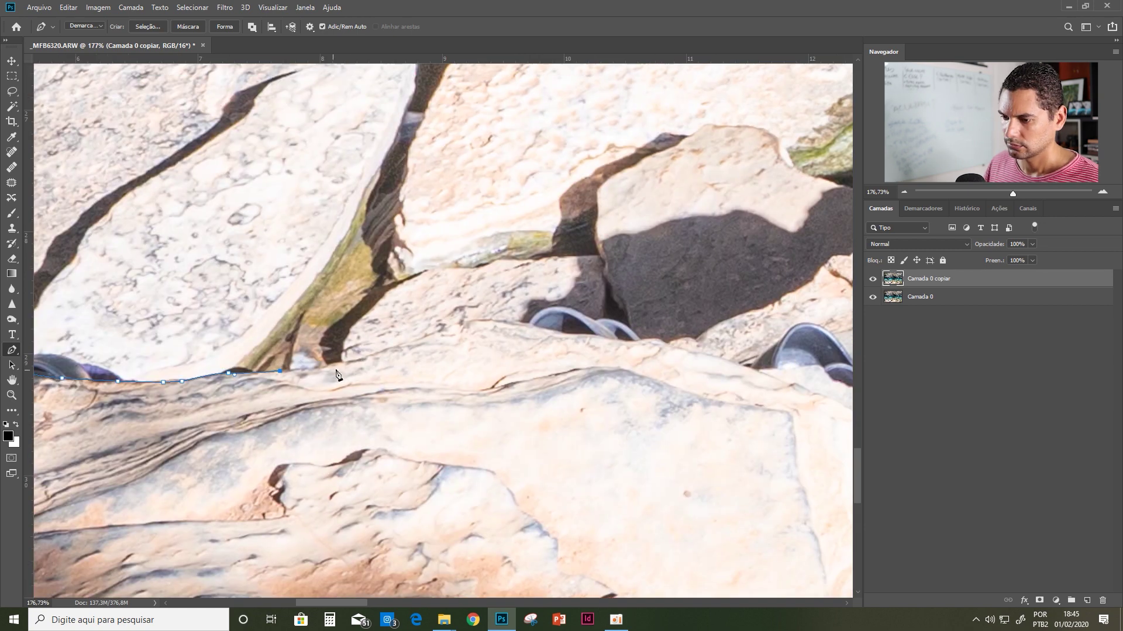
mouse_move(700, 446)
left_mouse_down()
mouse_move(396, 411)
mouse_move(164, 234)
left_mouse_up()
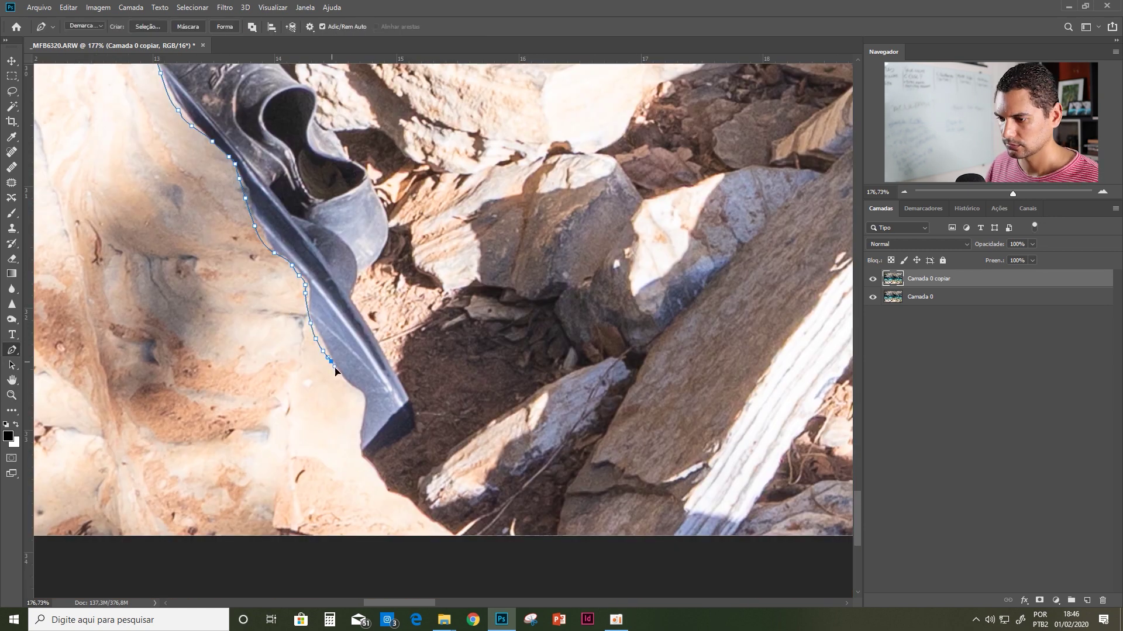
scroll(503, 323, "down", 5)
left_click_drag(503, 324, 571, 367)
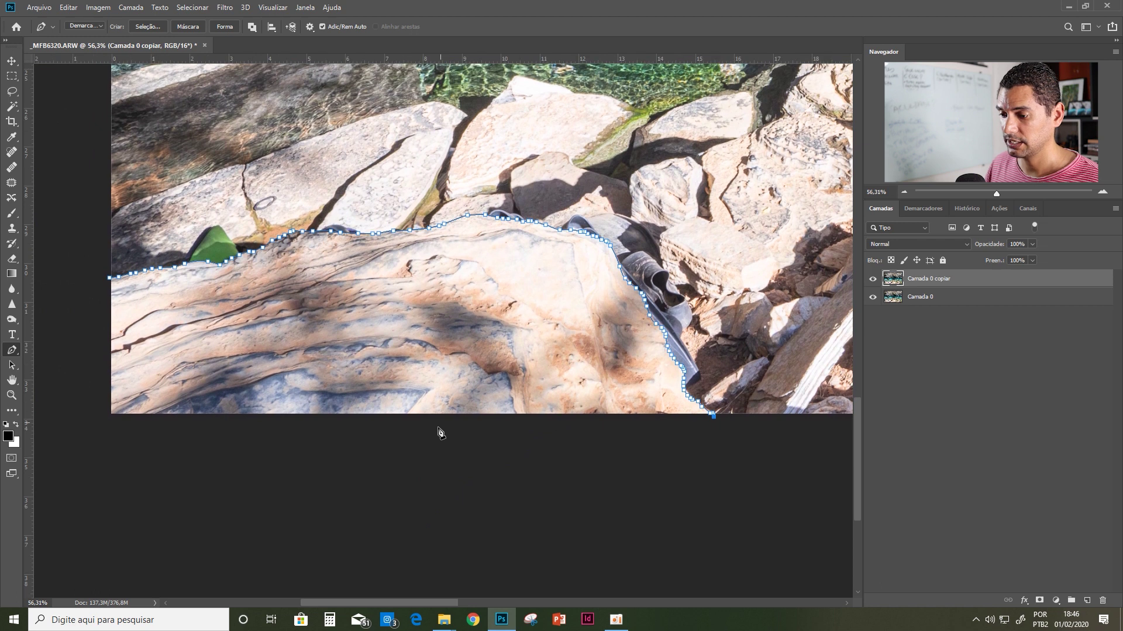
left_click(110, 278)
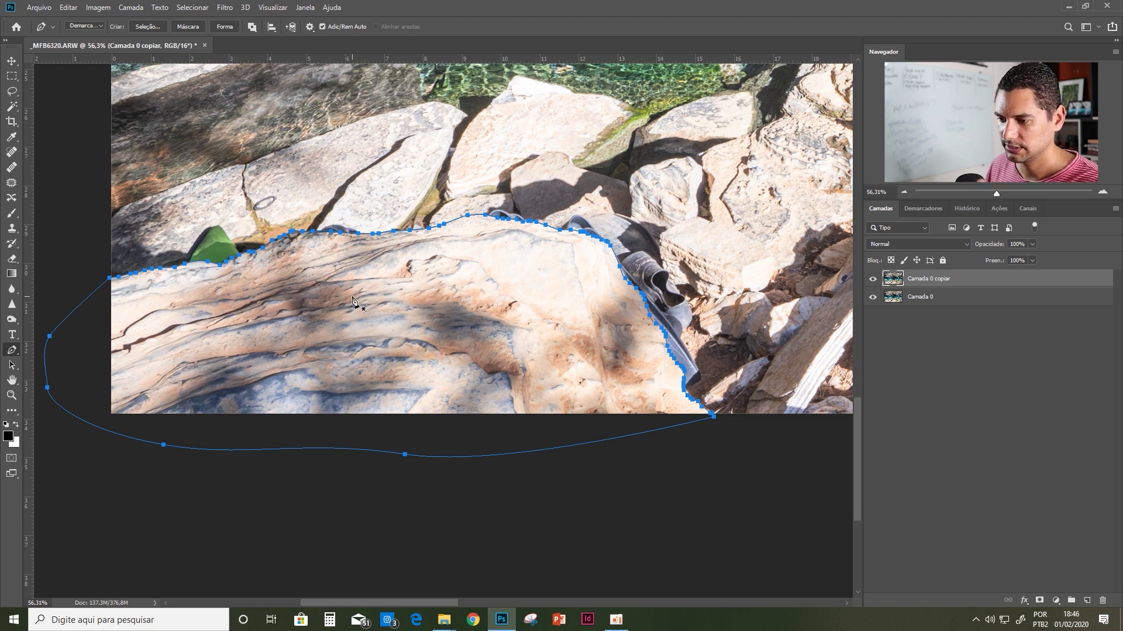
- Convert the closed path into a feathered selection with Criar Seleção, then deselect
right_click(353, 301)
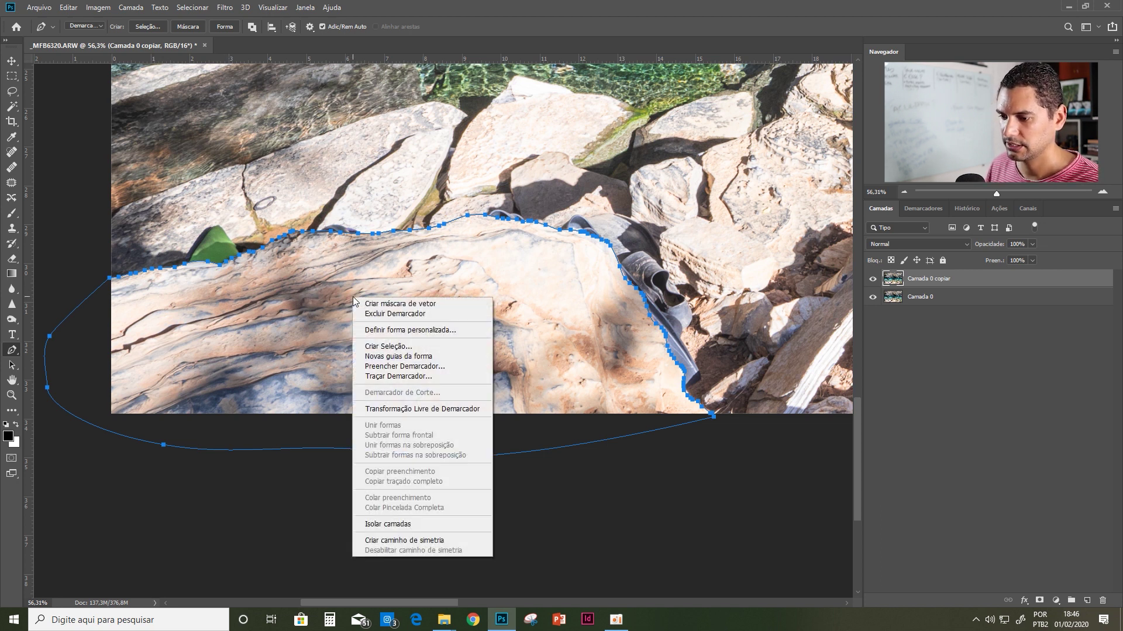
left_click(393, 350)
type("1")
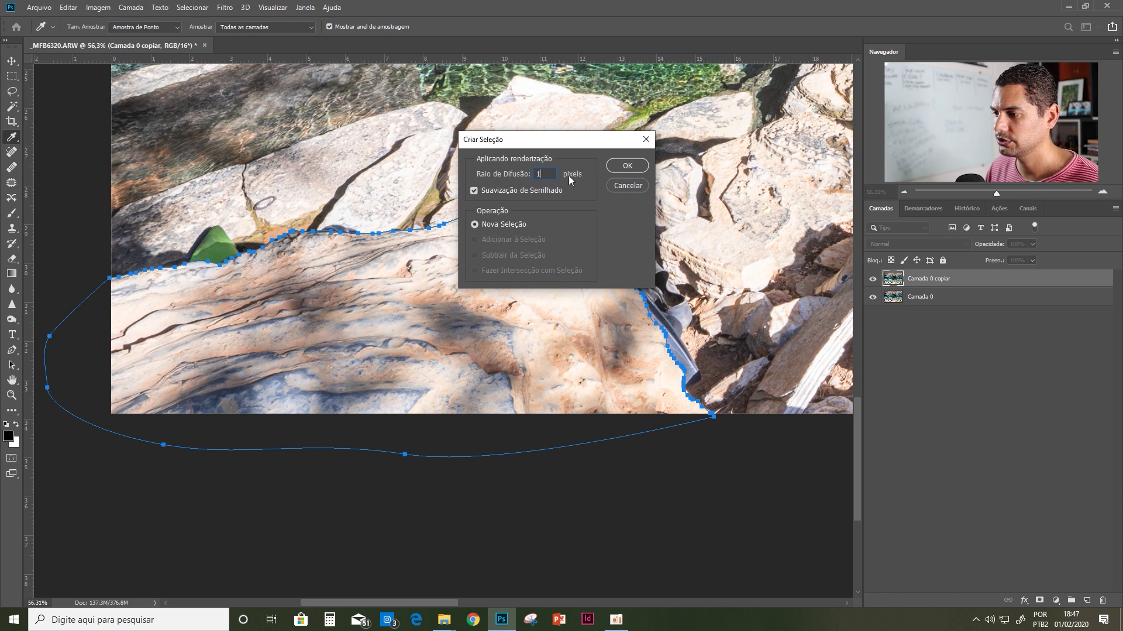
left_click(627, 166)
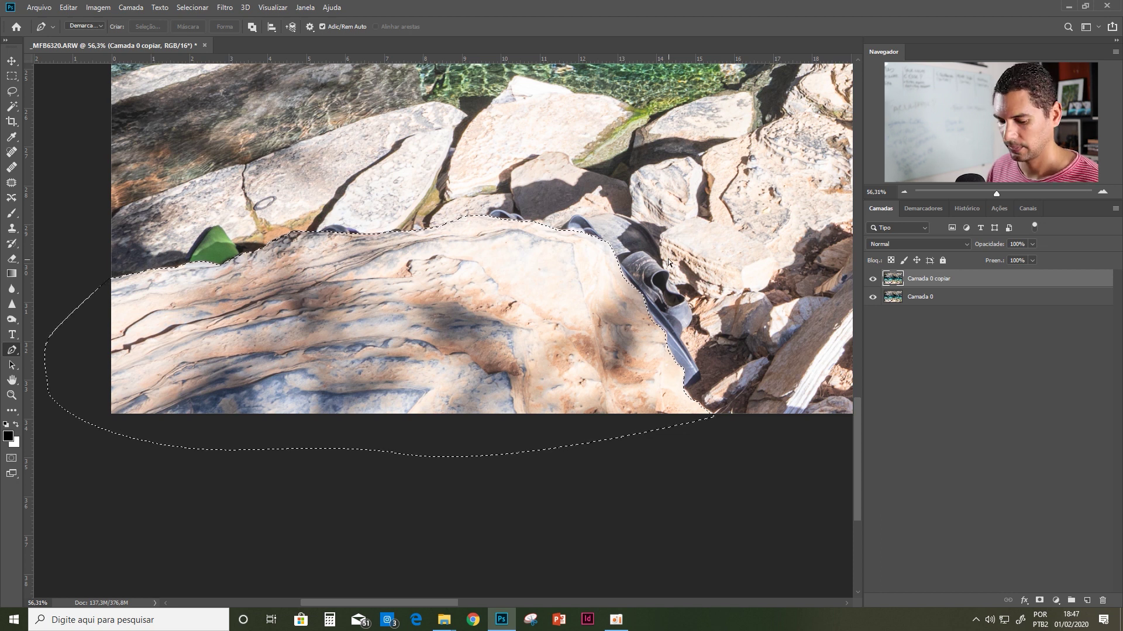
key("ctrl+d")
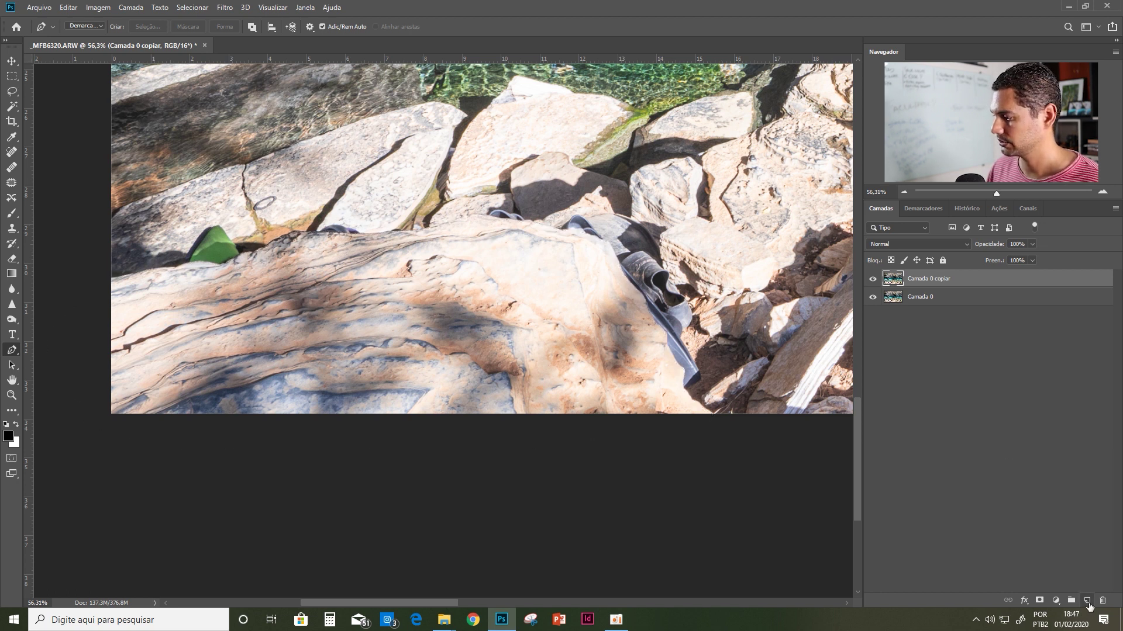
- Add a new empty layer and test a black-filled rectangular marquee, then remove the fill
left_click(1086, 601)
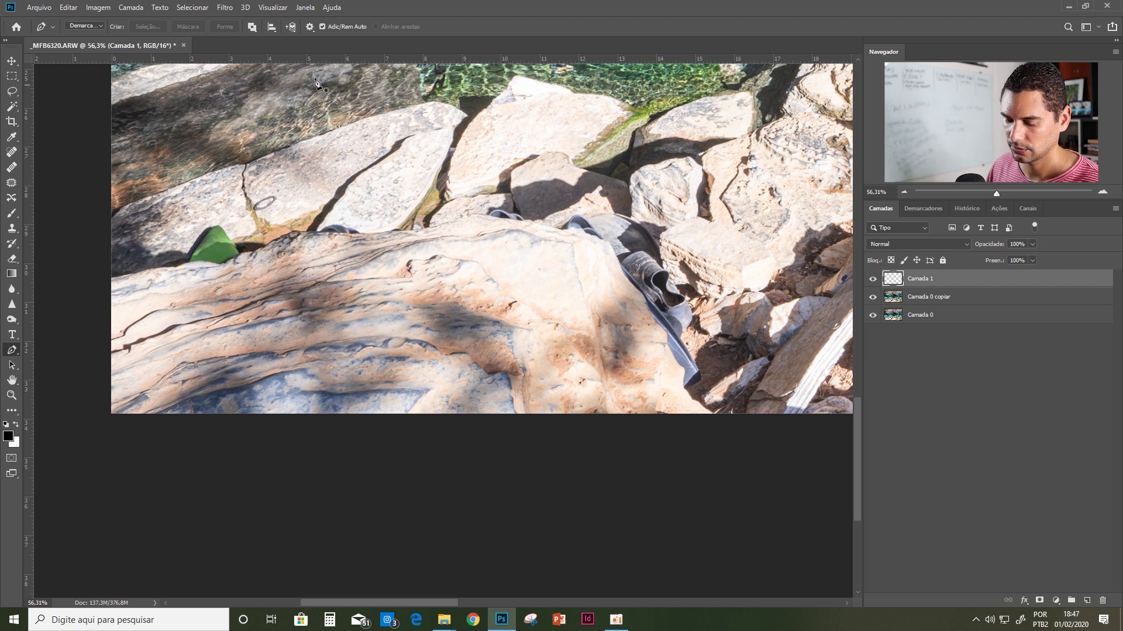
scroll(427, 175, "up", 3)
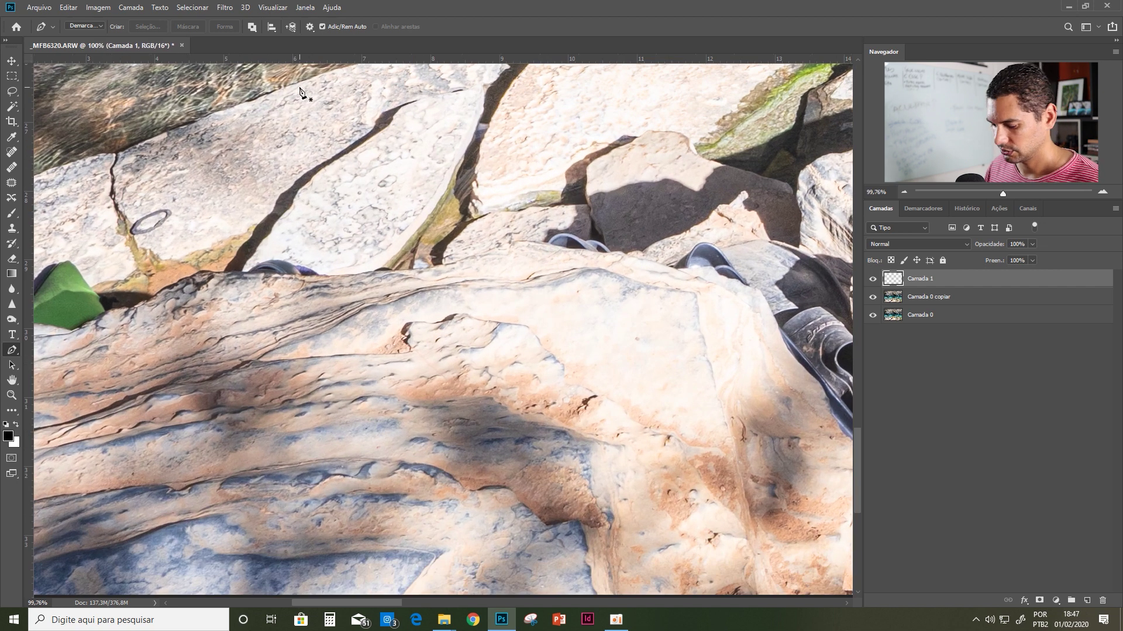
key("m")
left_click_drag(323, 160, 655, 477)
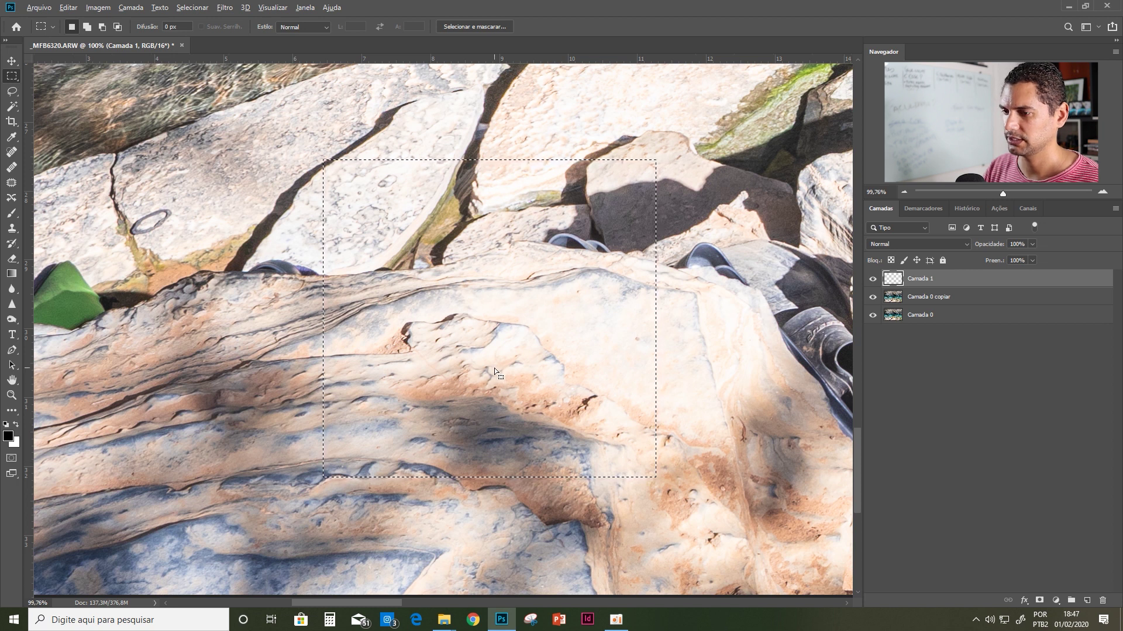
key("alt+BackSpace")
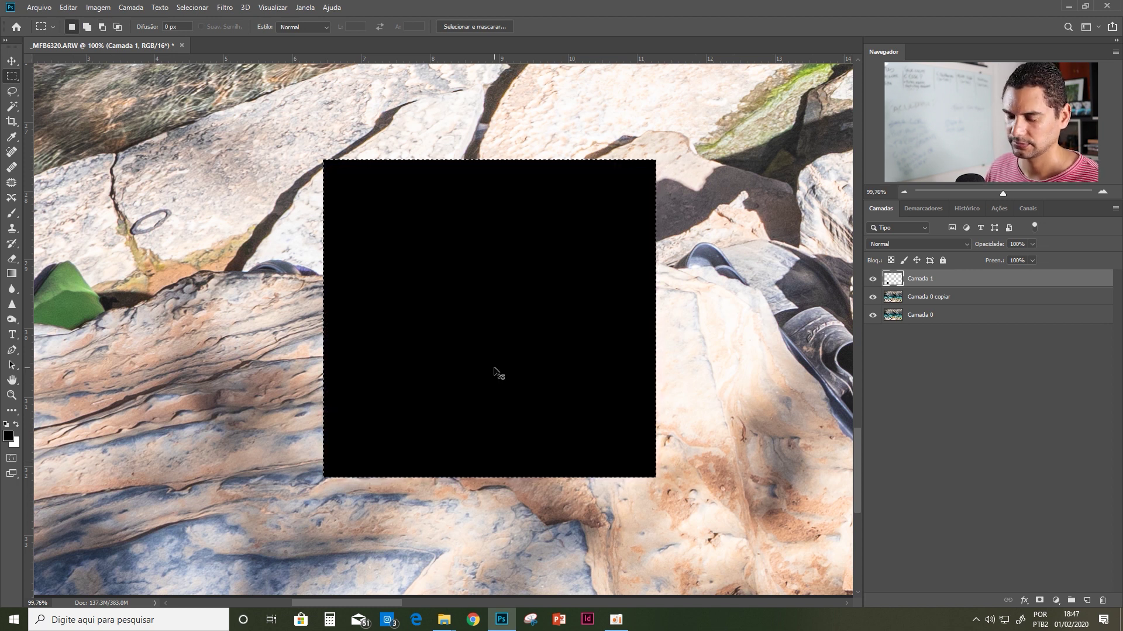
key("ctrl+d")
scroll(301, 161, "up", 5)
scroll(349, 225, "up", 2)
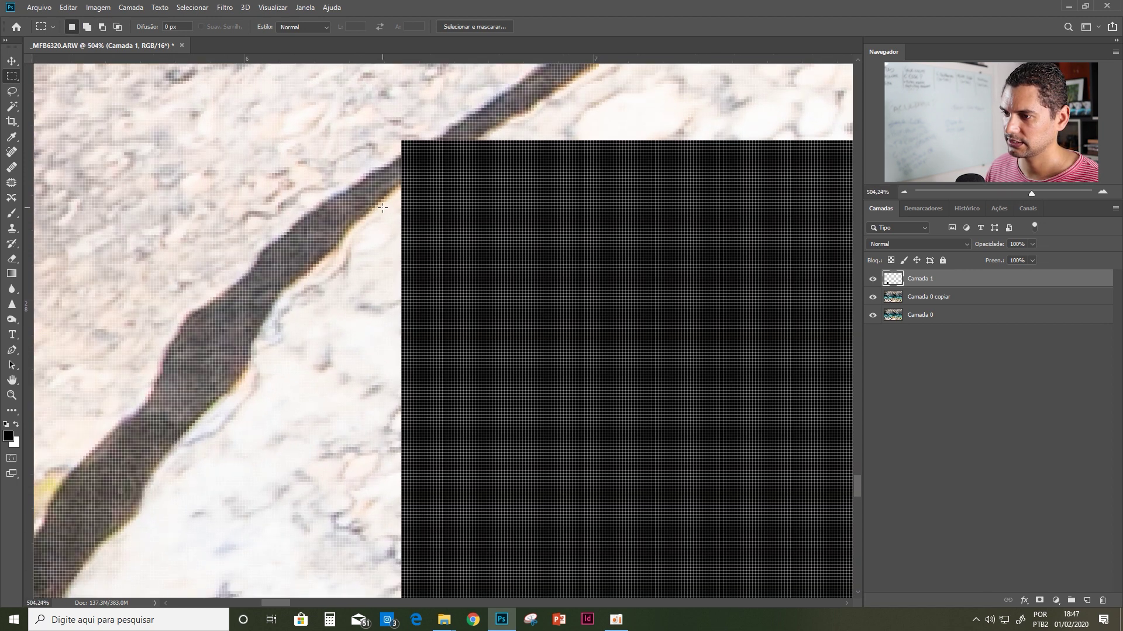
scroll(383, 208, "up", 2)
scroll(429, 153, "up", 1)
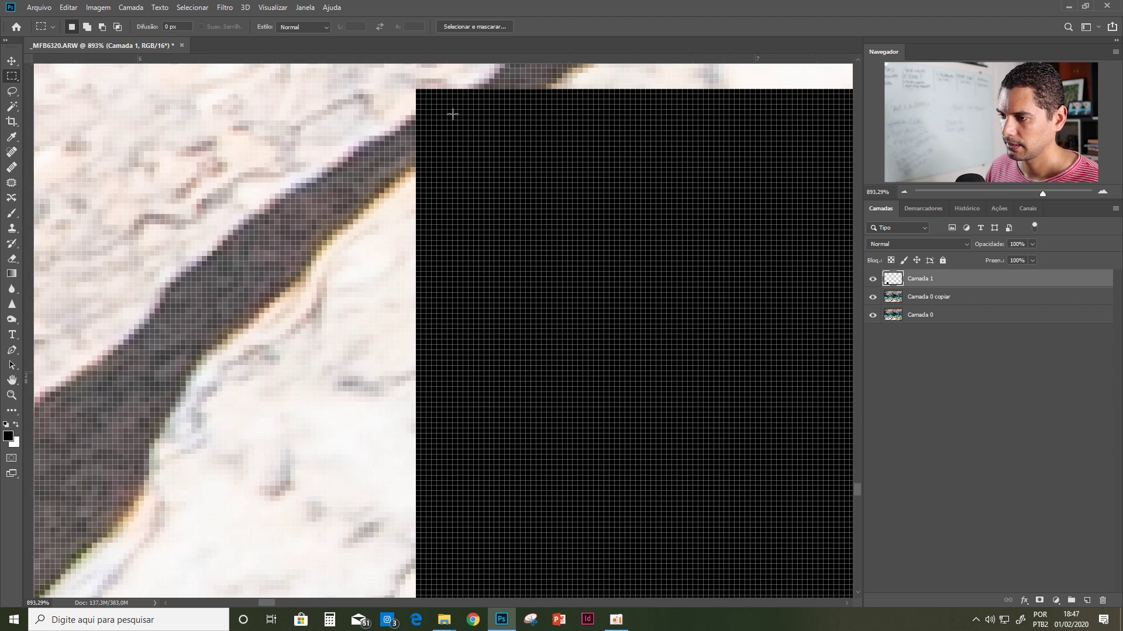
key("Delete")
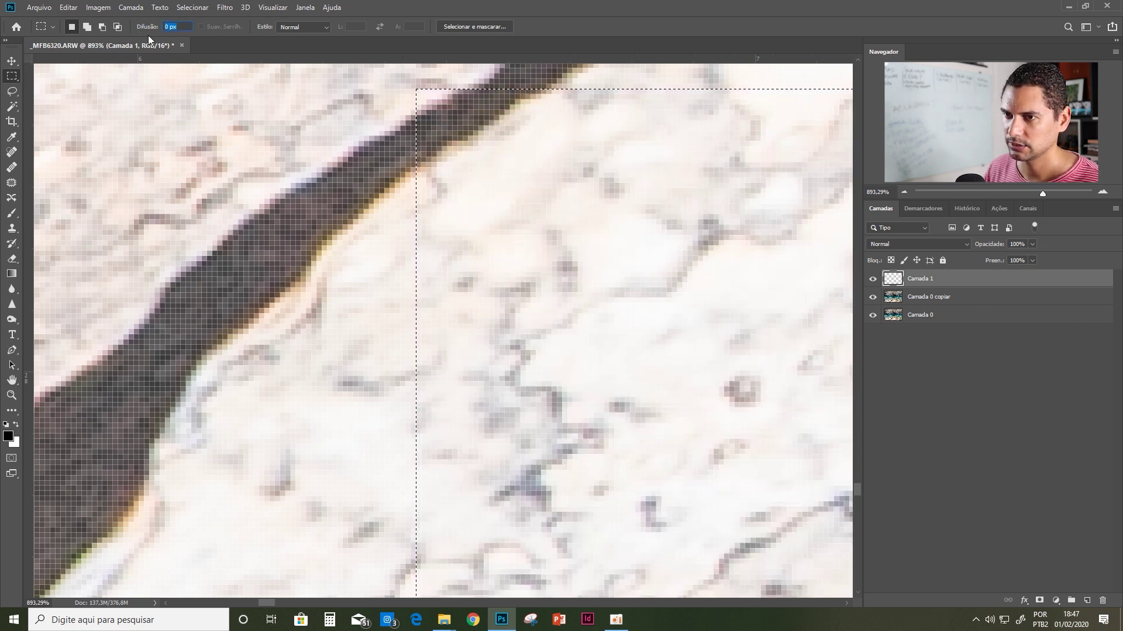
- Test a 10 px feathered rectangle filled with black, then undo it
type("10")
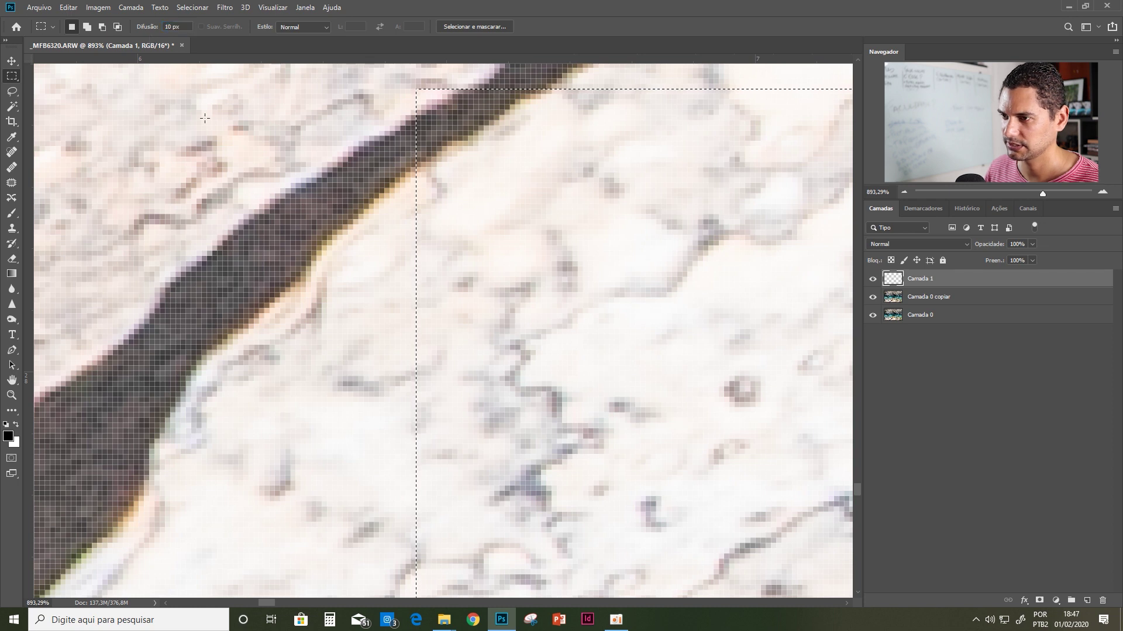
left_click_drag(255, 106, 715, 511)
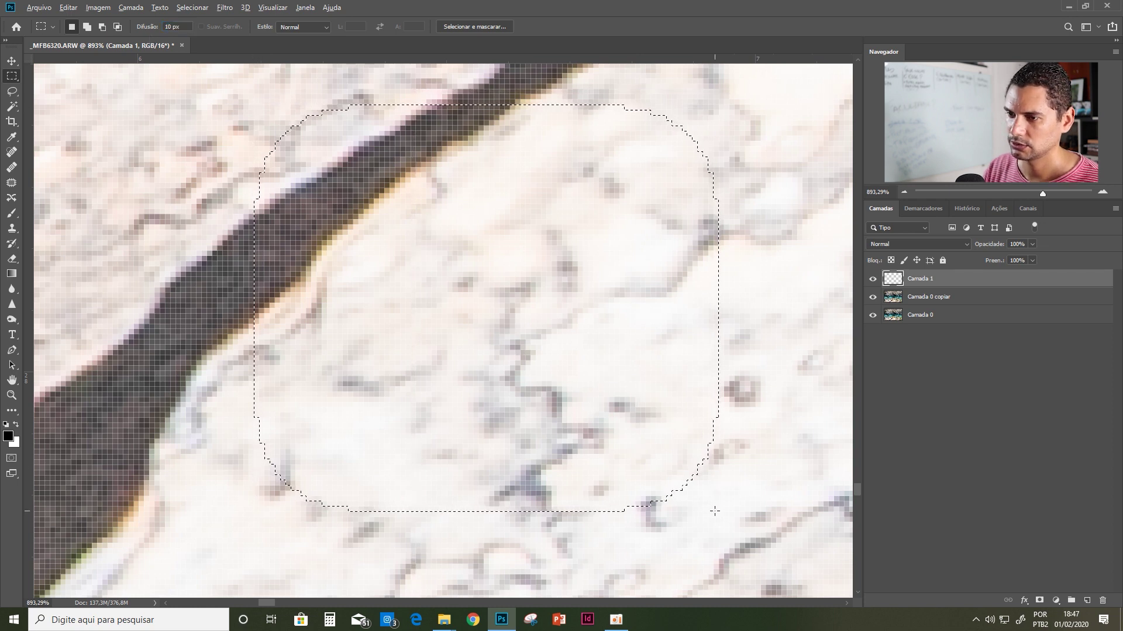
key("alt+BackSpace")
key("ctrl+z")
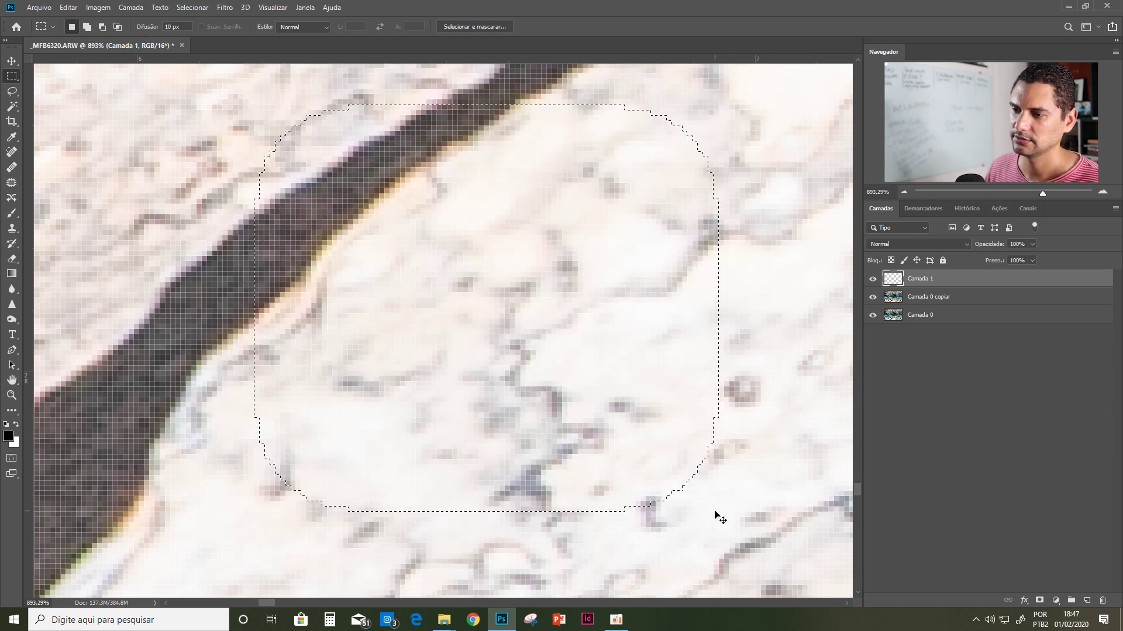
- Repeat the black-fill test with a 1 px feather, then undo it
left_click(148, 26)
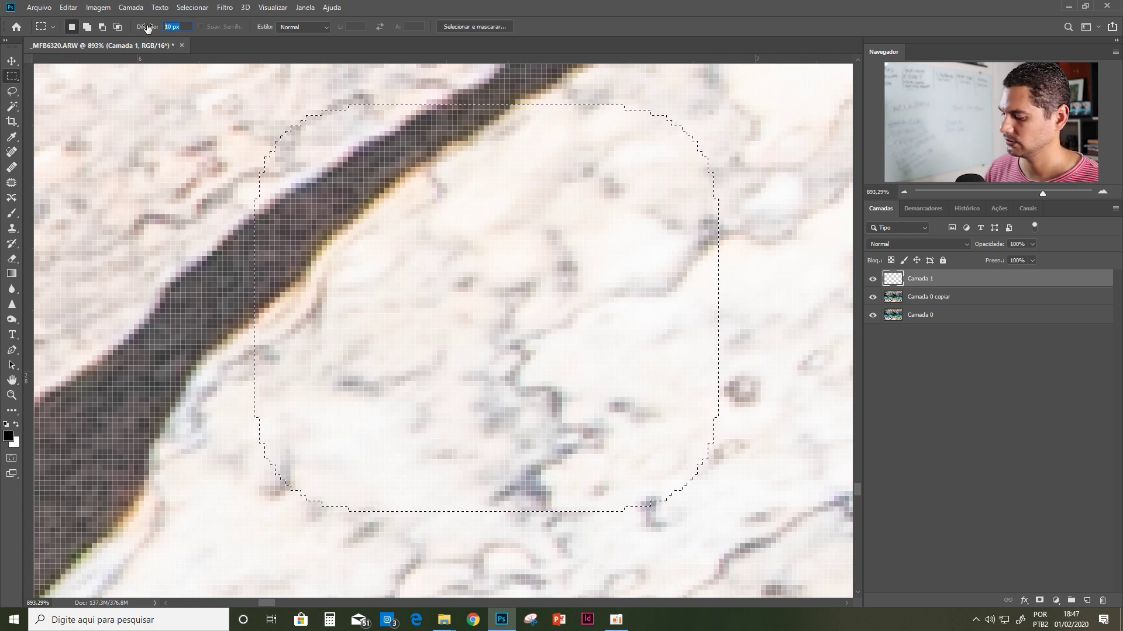
type("1")
key("Return")
key("ctrl+d")
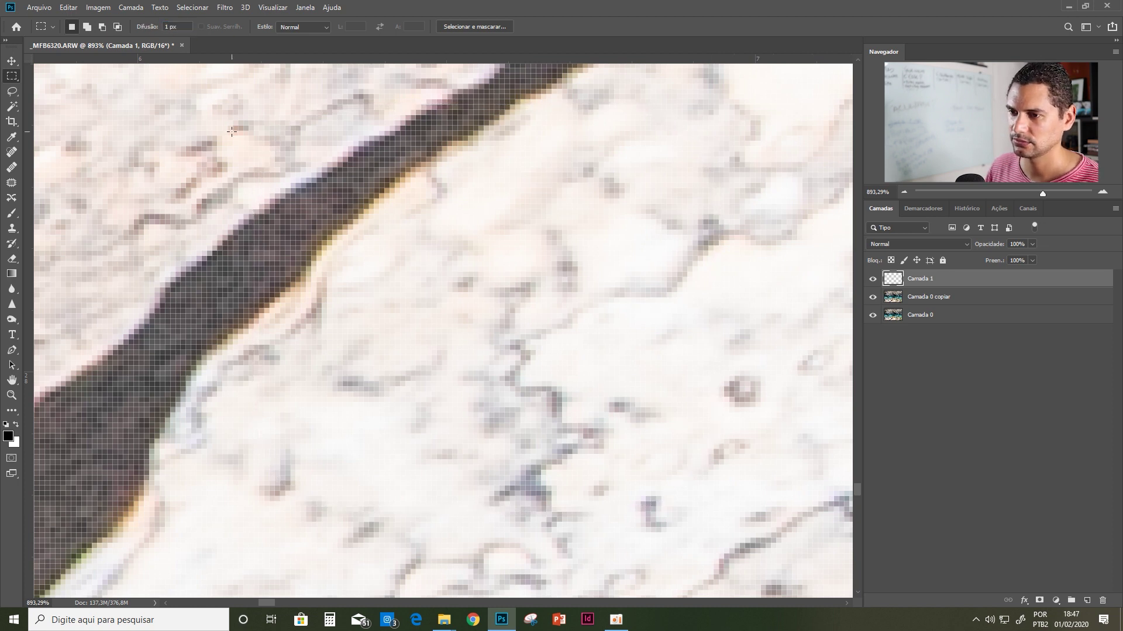
left_click_drag(199, 96, 539, 375)
key("alt+BackSpace")
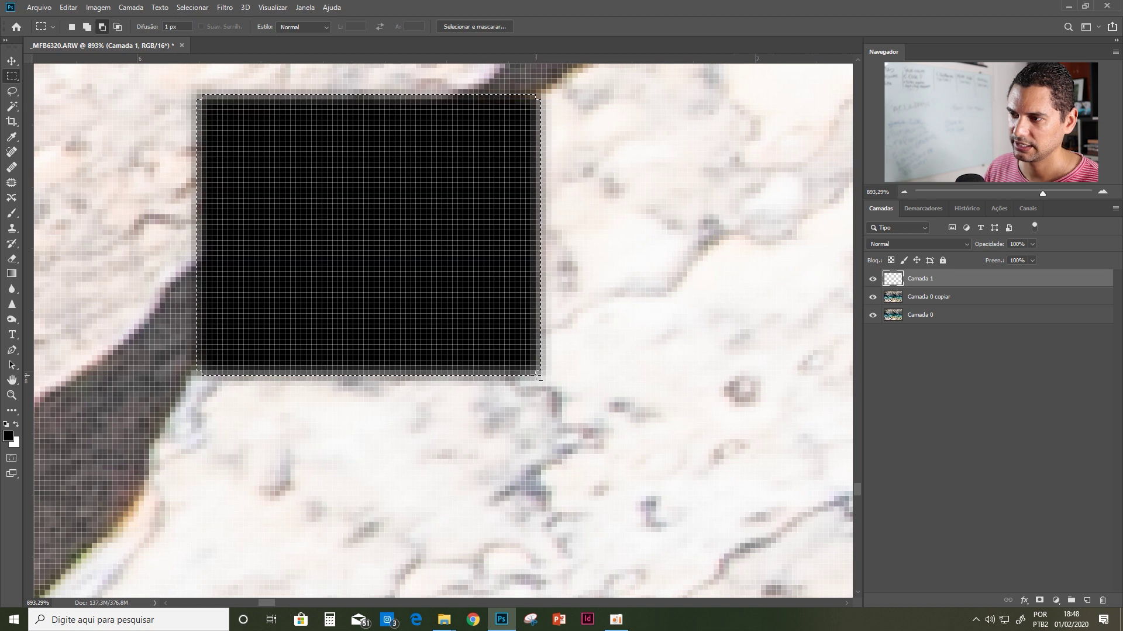
key("ctrl+d")
scroll(243, 155, "up", 5)
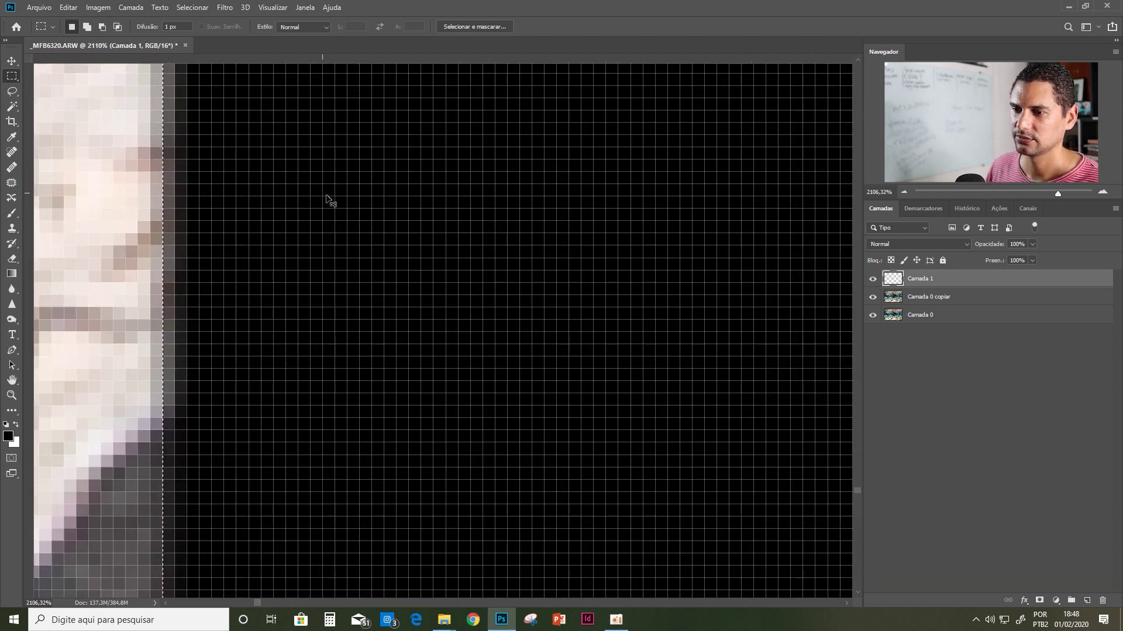
key("ctrl+z")
key("ctrl+z")
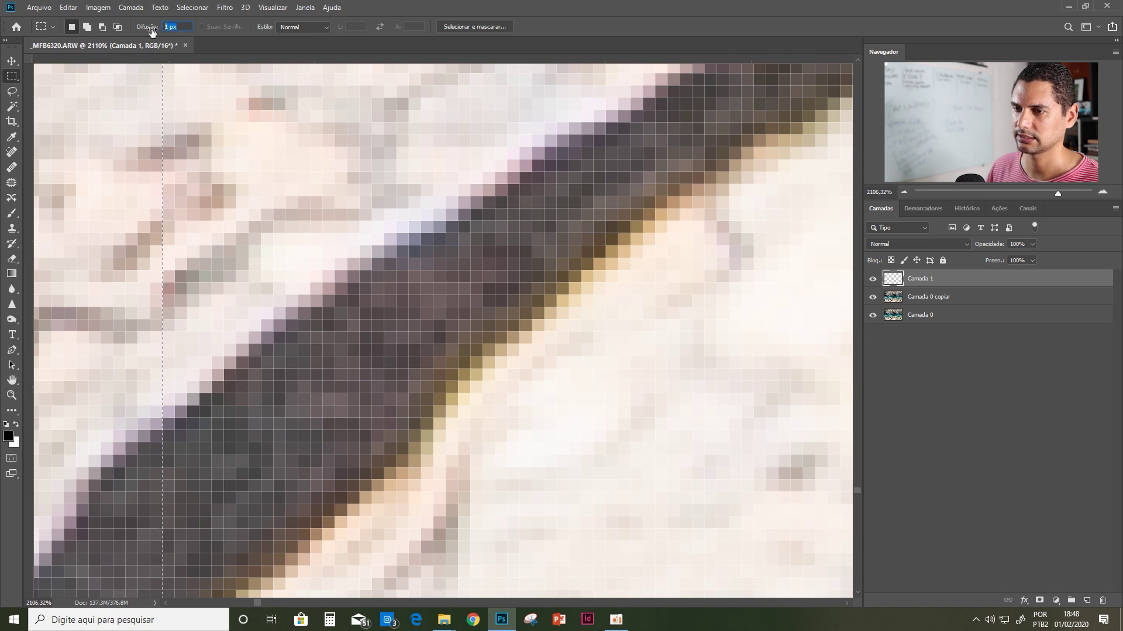
- Repeat the black-fill test with a 2 px feather, undo it and deselect
key("BackSpace")
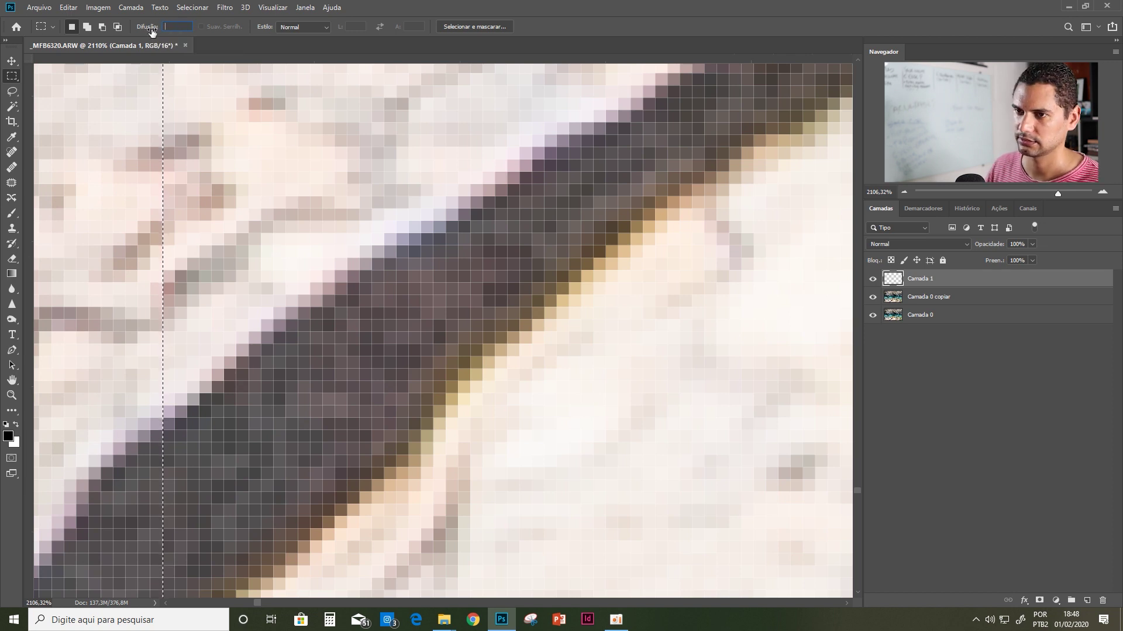
type("2")
mouse_move(125, 98)
left_mouse_down()
mouse_move(147, 132)
mouse_move(637, 555)
left_mouse_up()
key("alt+BackSpace")
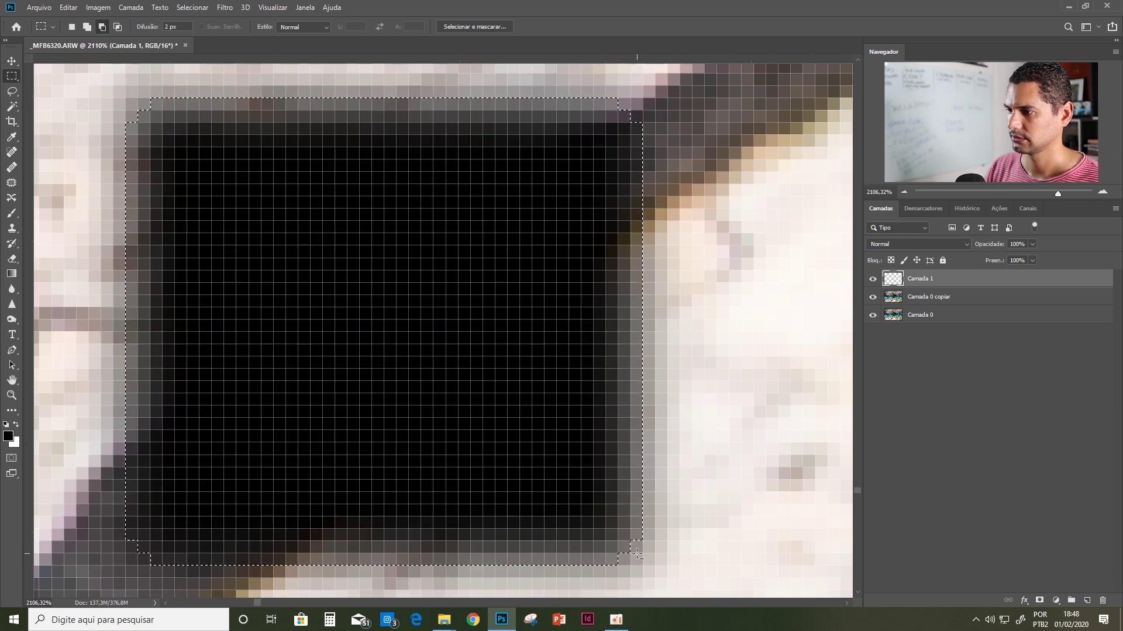
key("ctrl+z")
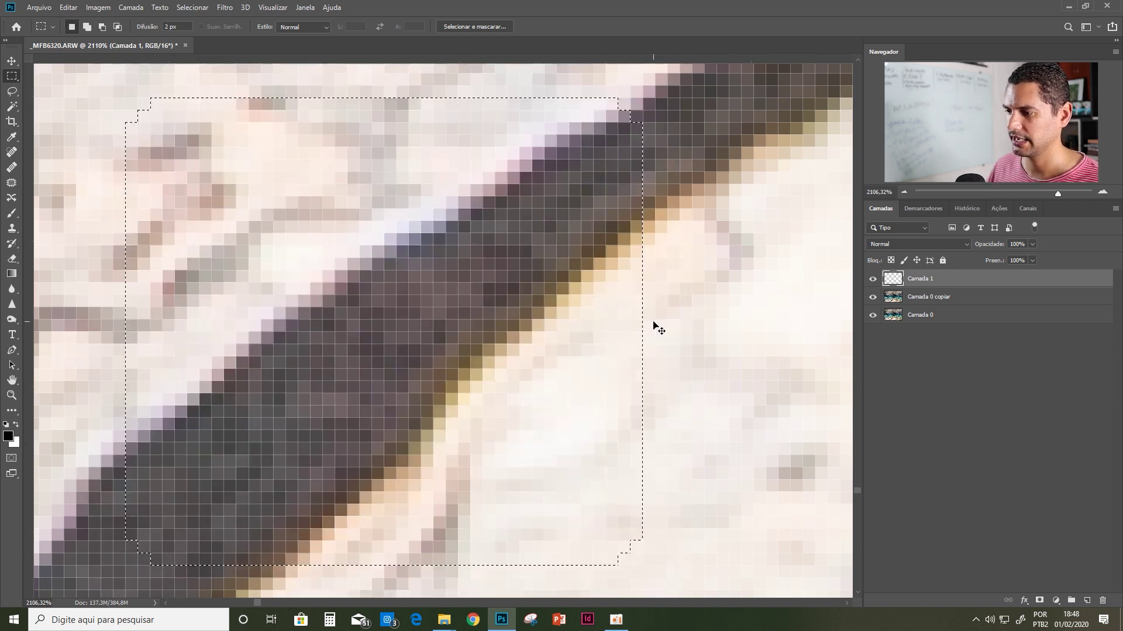
key("ctrl+d")
scroll(657, 349, "down", 1)
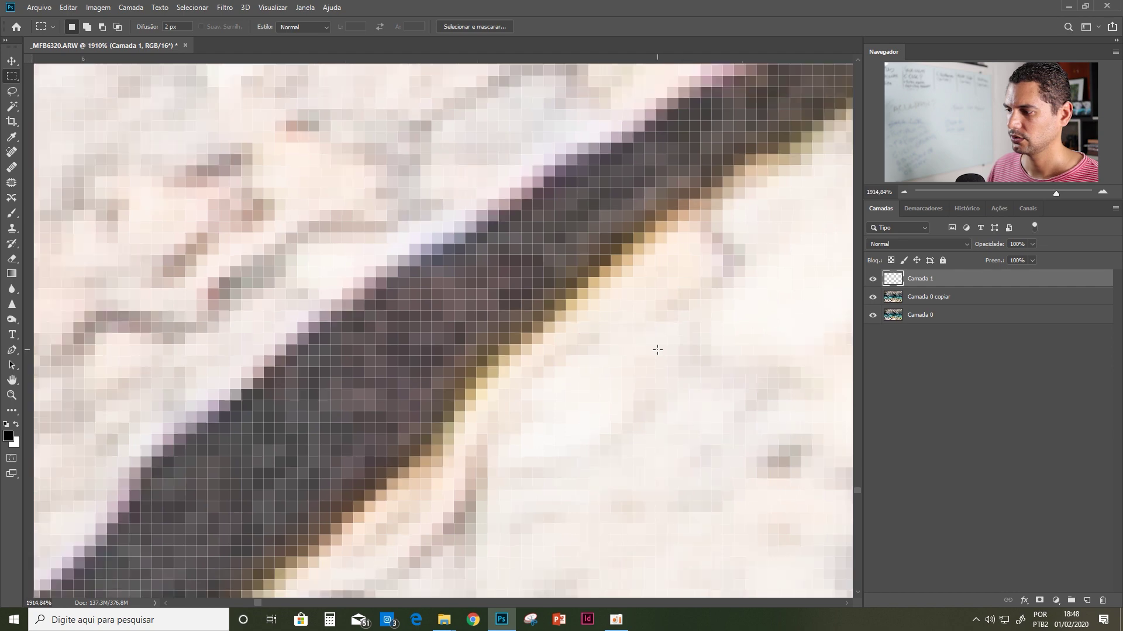
scroll(657, 349, "down", 5)
scroll(657, 350, "down", 5)
scroll(657, 349, "down", 5)
- Zoom out and pan until the whole photo is visible
left_click_drag(479, 226, 478, 172)
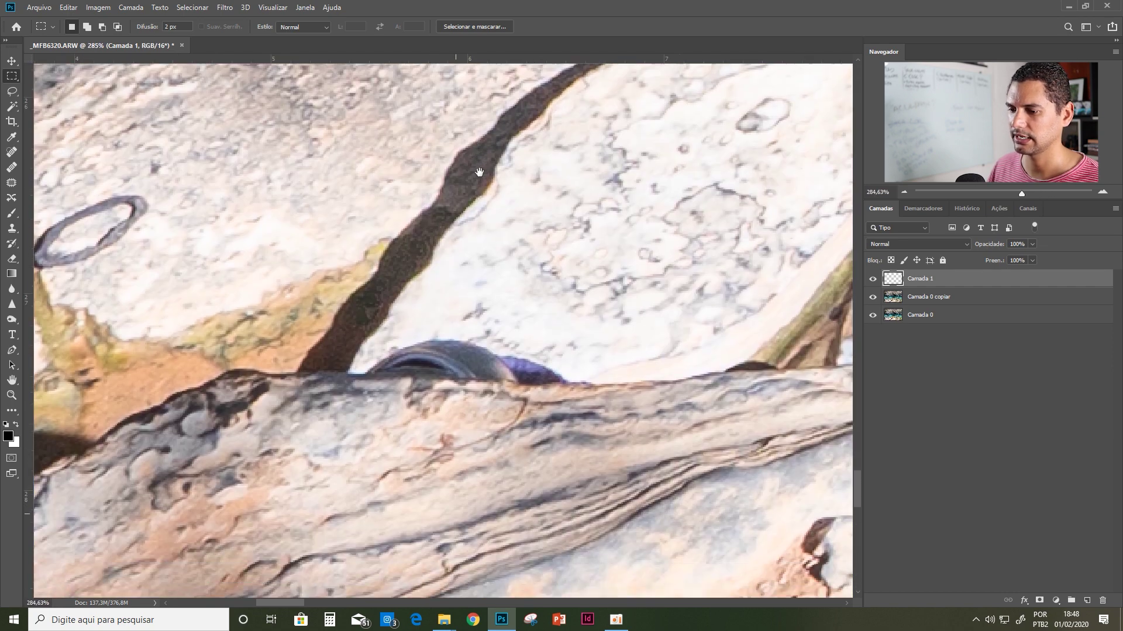
scroll(692, 330, "down", 2)
scroll(691, 331, "down", 2)
scroll(691, 331, "down", 2)
scroll(692, 330, "down", 2)
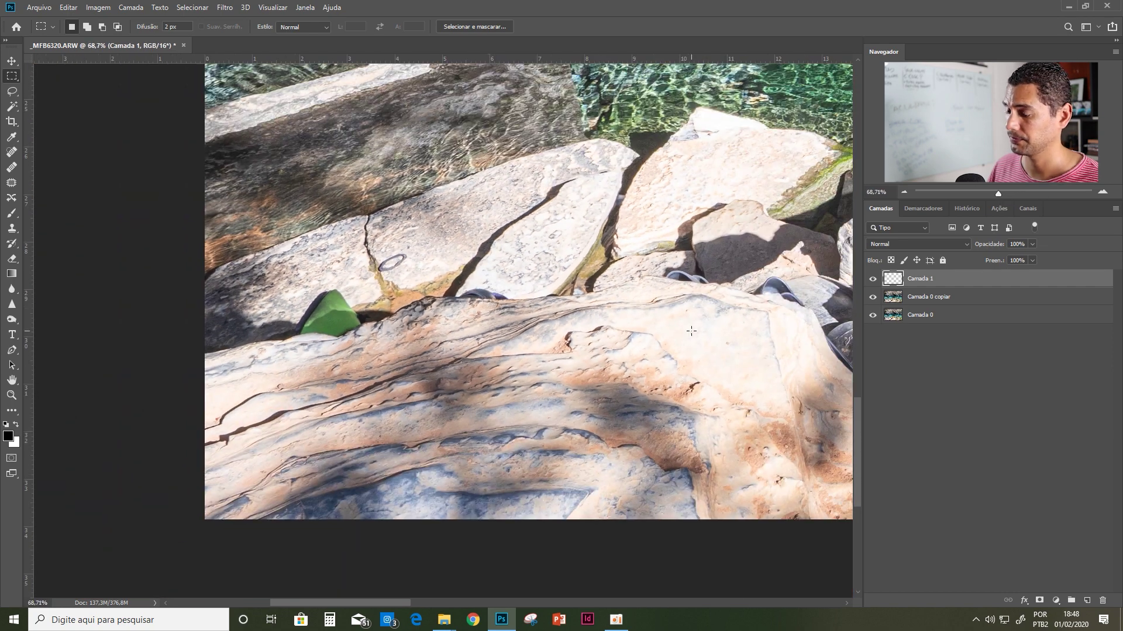
mouse_move(691, 331)
left_mouse_down()
mouse_move(424, 341)
mouse_move(482, 333)
left_mouse_up()
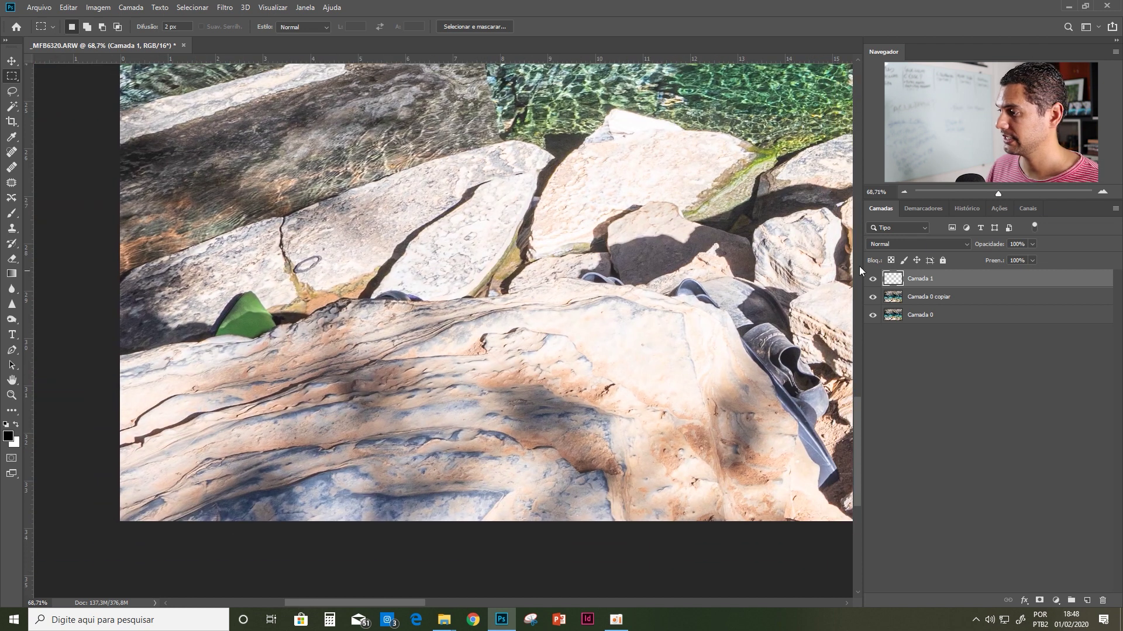
- Show the Demarcadores panel listing the Demarcador de Trabalho path, checking the Janela menu
left_click(914, 209)
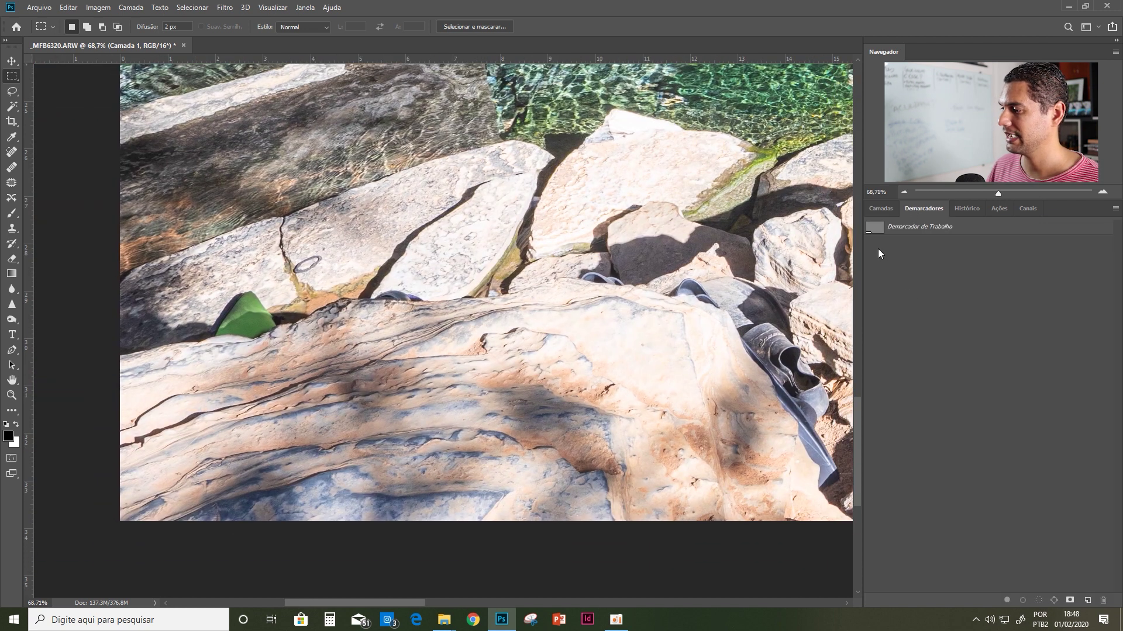
left_click(877, 212)
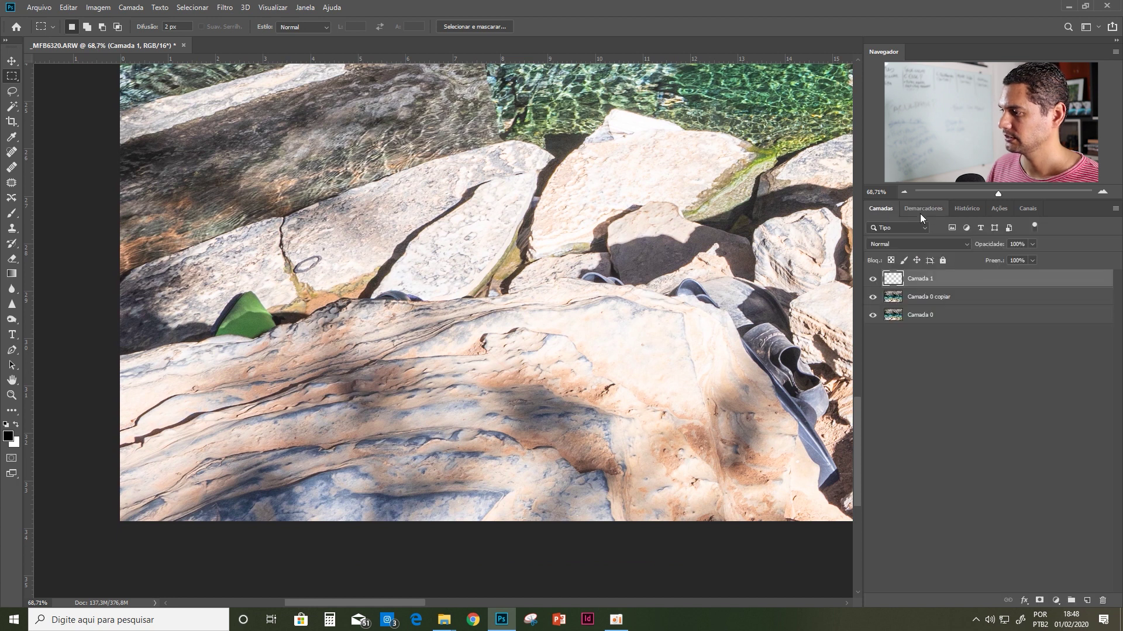
left_click(921, 212)
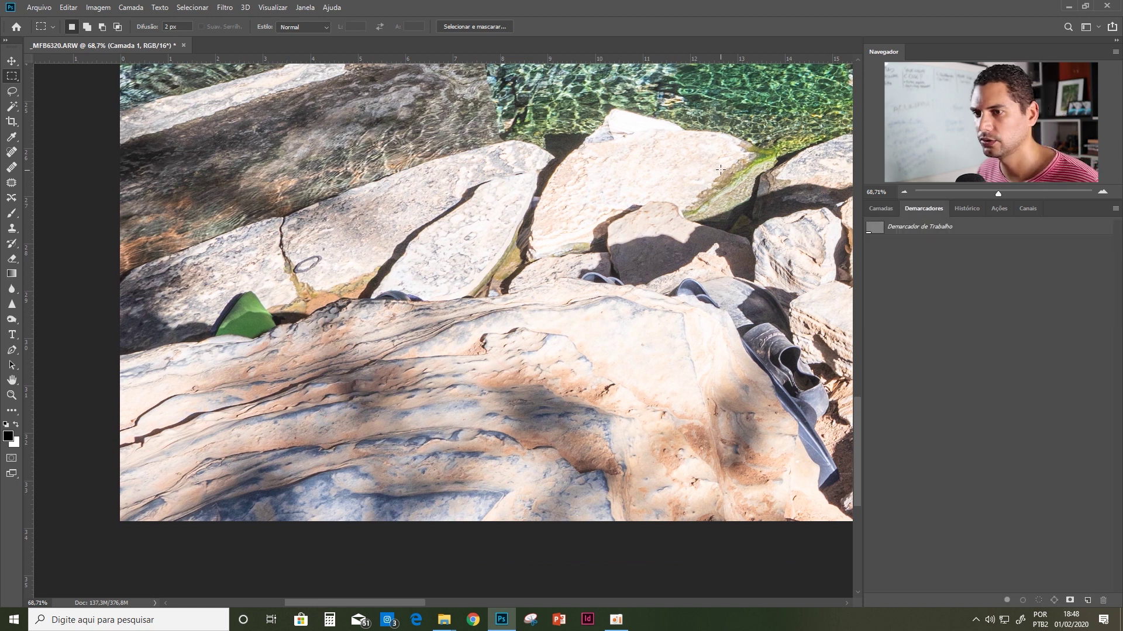
left_click(305, 7)
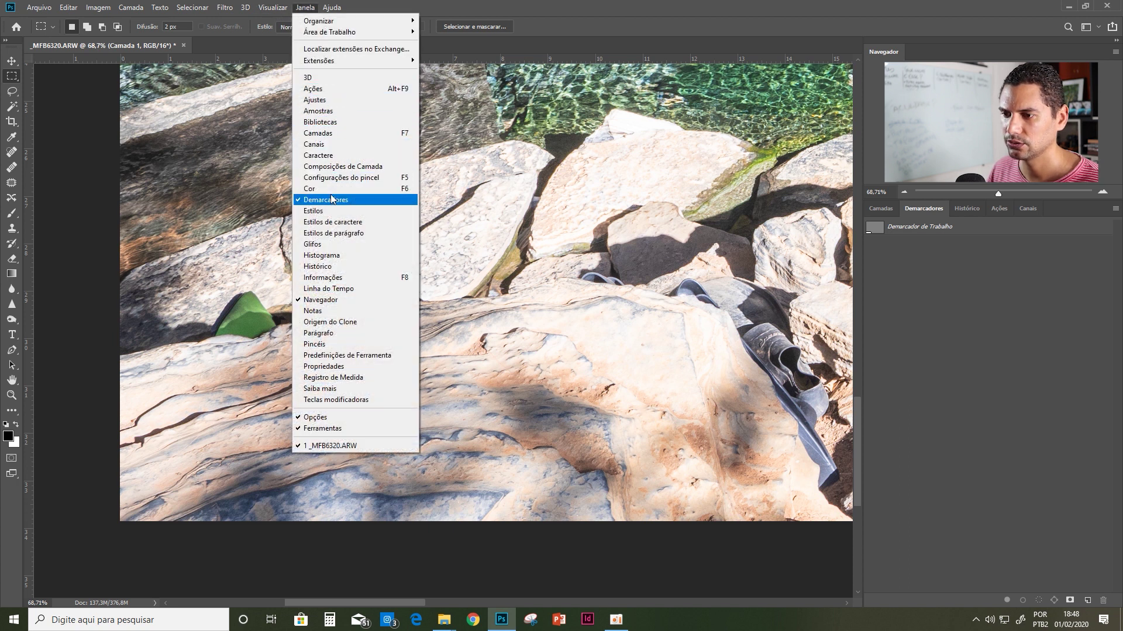
left_click(929, 211)
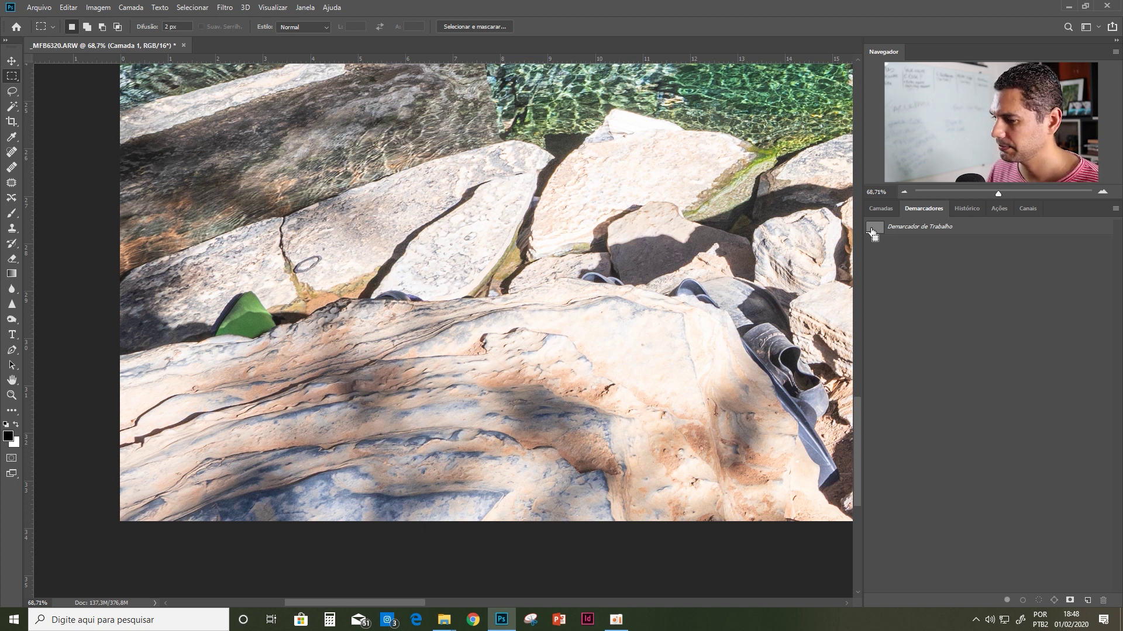
- Load the work path as a selection, hide Camada 1, and copy the rock from Camada 0 copiar to a new layer
left_click(871, 231, "ctrl")
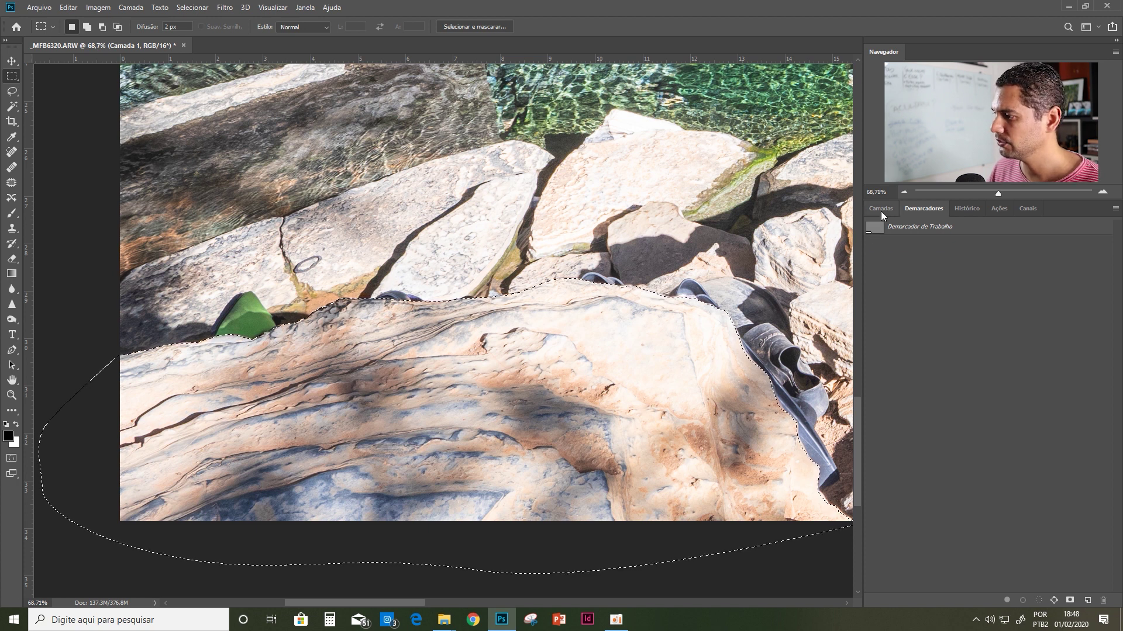
left_click(881, 209)
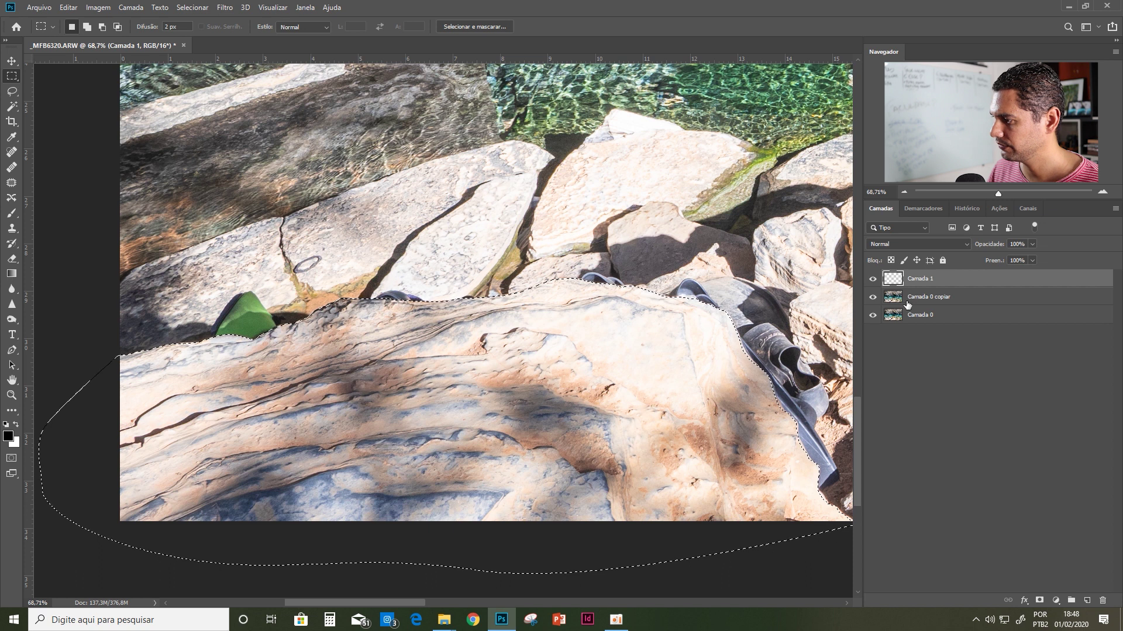
left_click(872, 279)
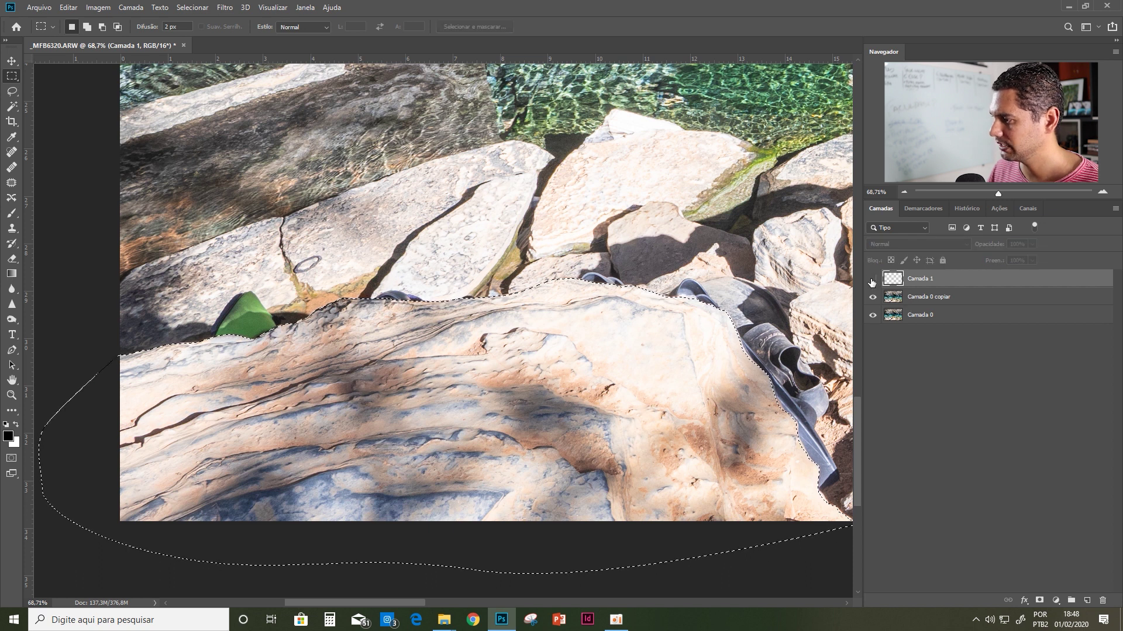
left_click(904, 299)
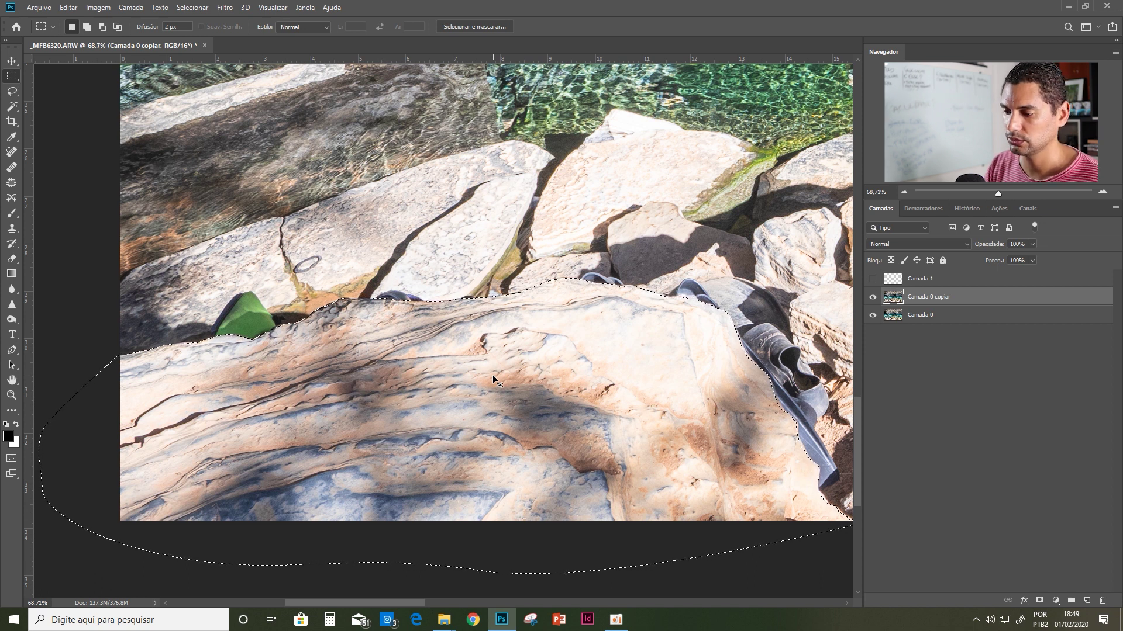
key("ctrl+j")
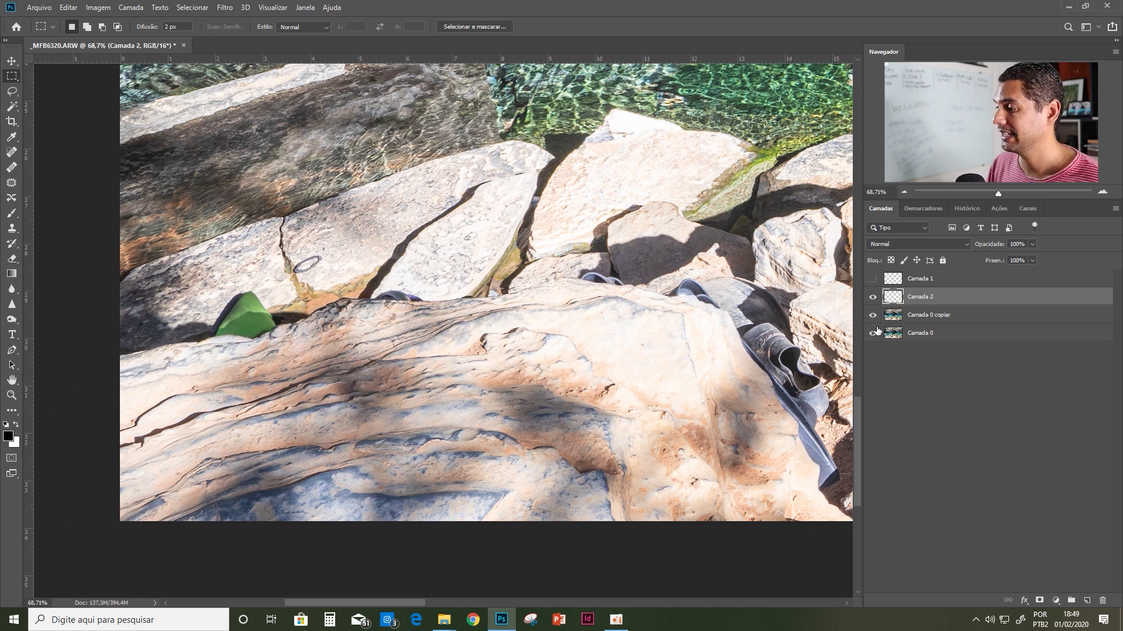
- Hide Camada 0 and add a black-filled layer above Camada 0 copiar to check the rock edges
left_click(873, 333)
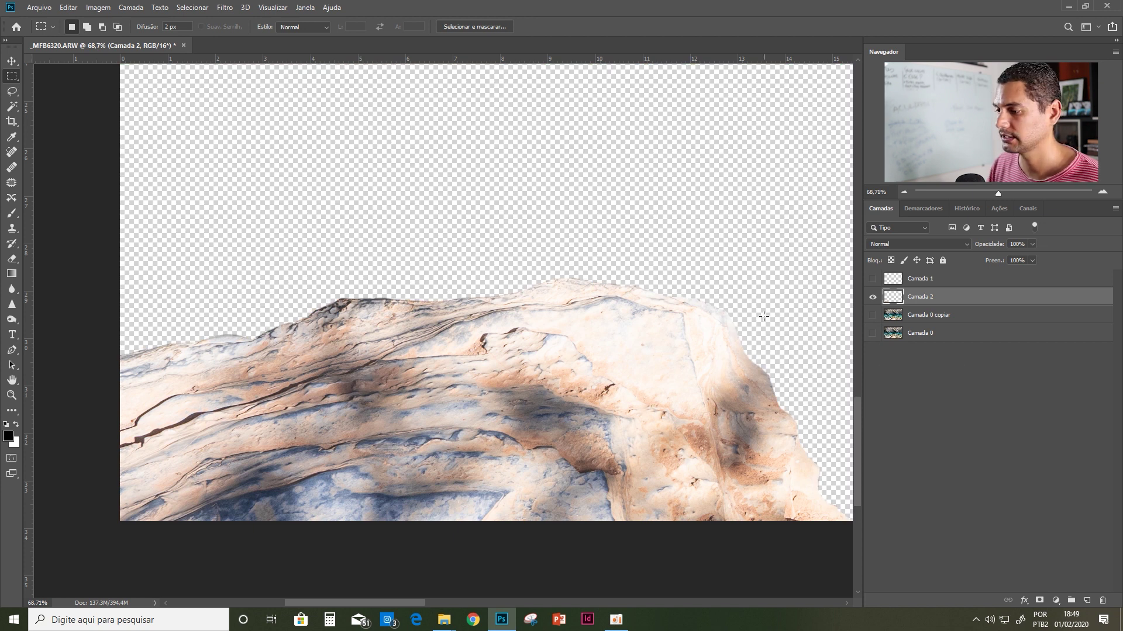
scroll(763, 316, "up", 3)
scroll(754, 327, "up", 2)
scroll(591, 245, "up", 1)
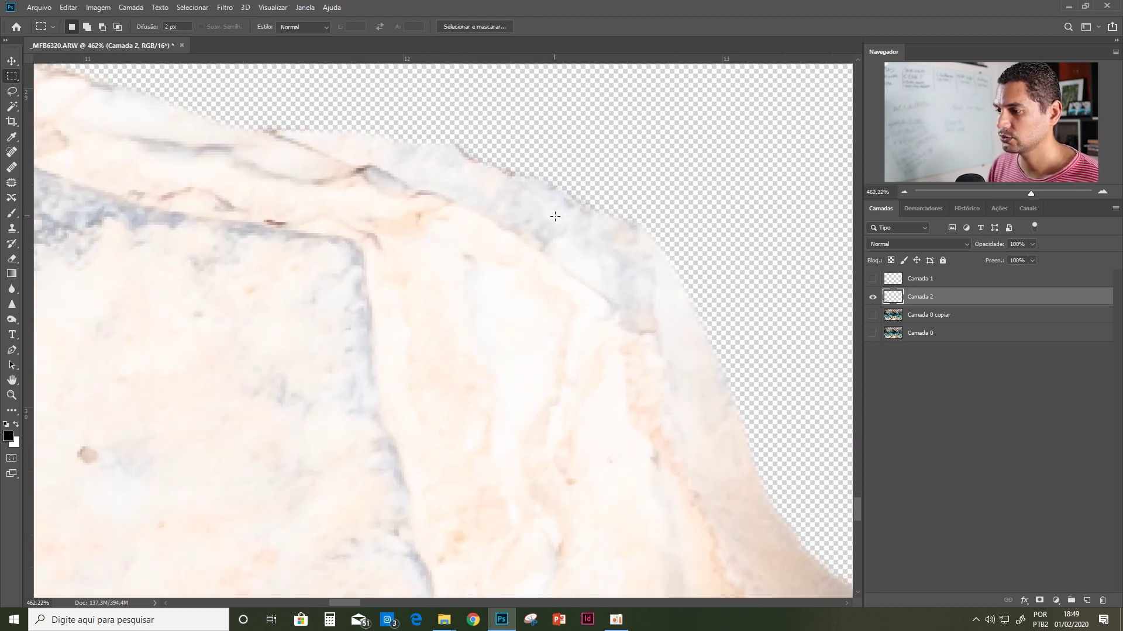
left_click(929, 316)
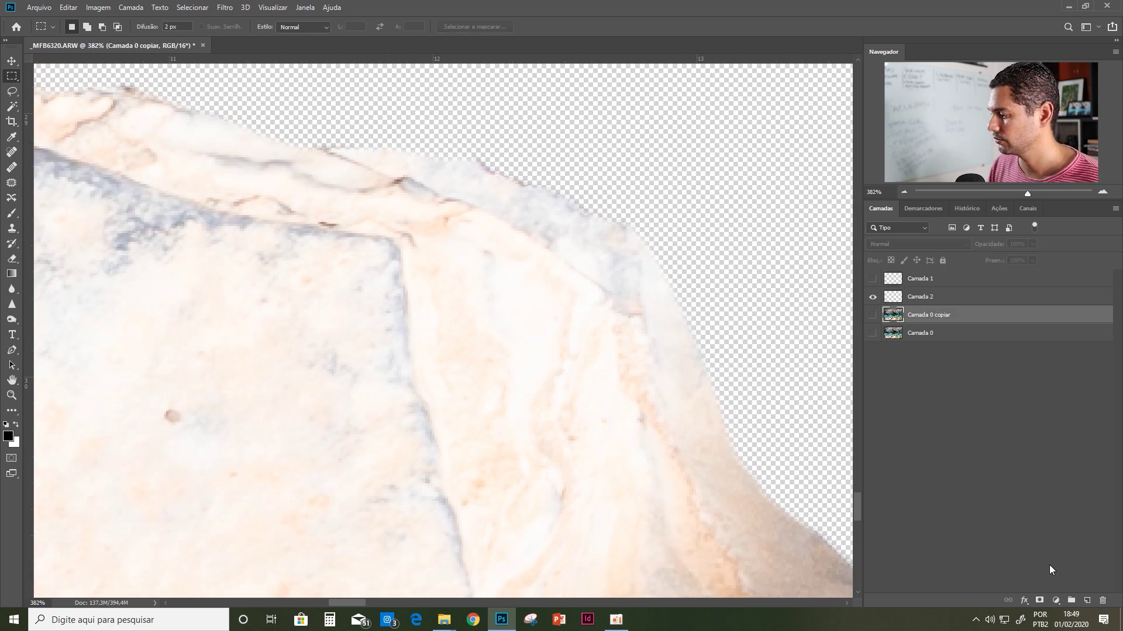
left_click(1086, 602)
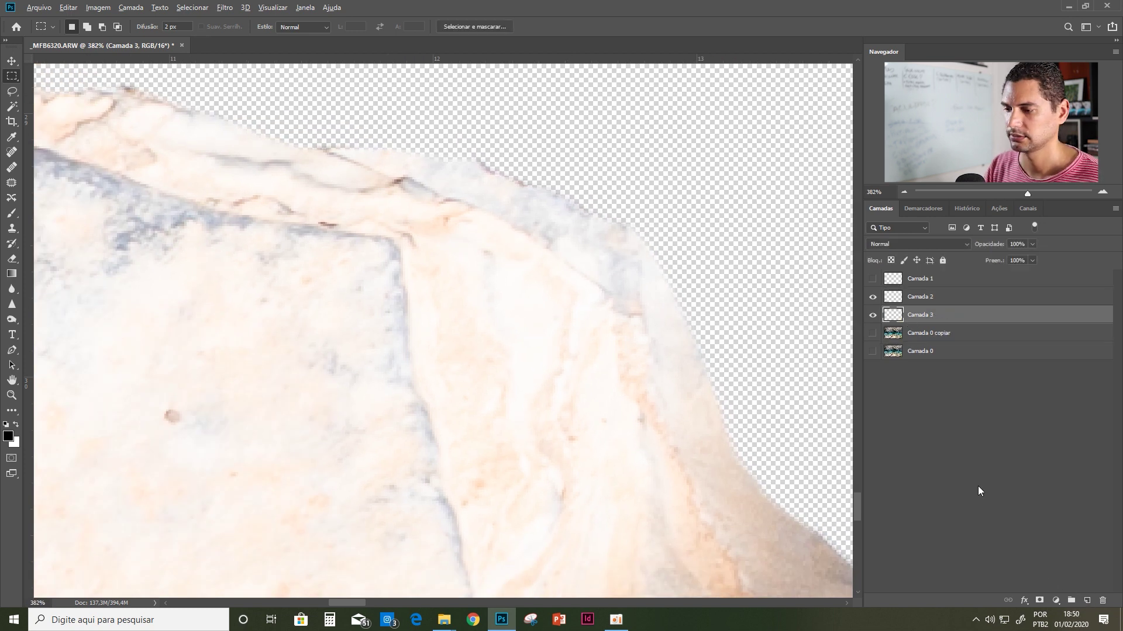
key("alt+BackSpace")
scroll(624, 251, "up", 2)
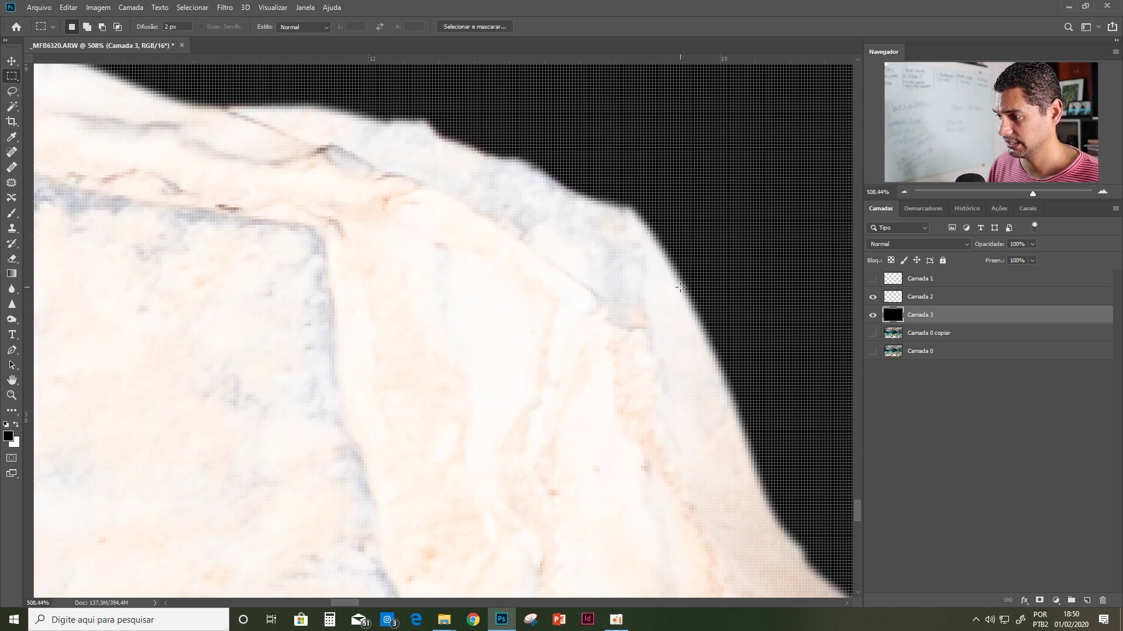
- Hide the black Camada 3 layer, view the rock's right side, and select Camada 2
left_click(873, 316)
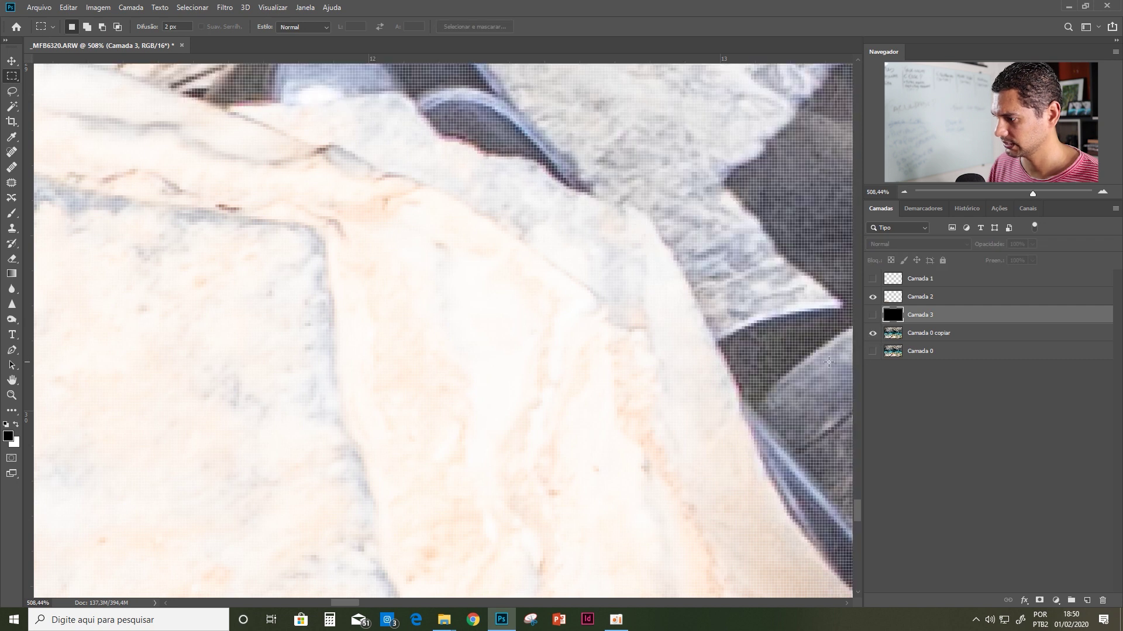
scroll(499, 313, "down", 3)
scroll(433, 321, "down", 3)
scroll(433, 321, "down", 1)
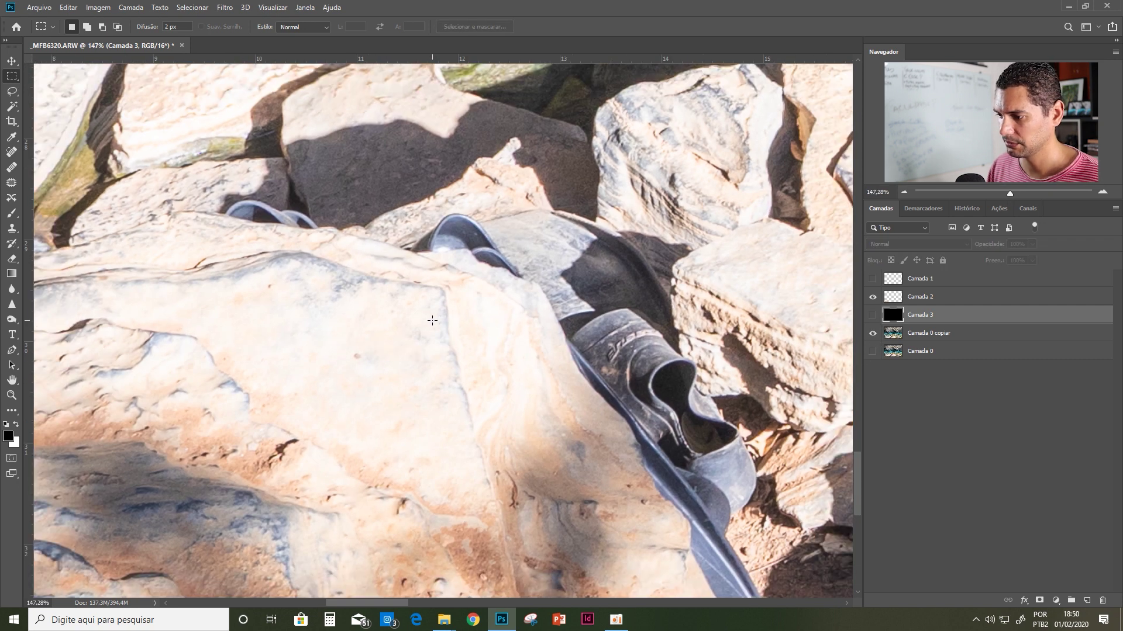
scroll(461, 321, "down", 2)
scroll(407, 318, "down", 2)
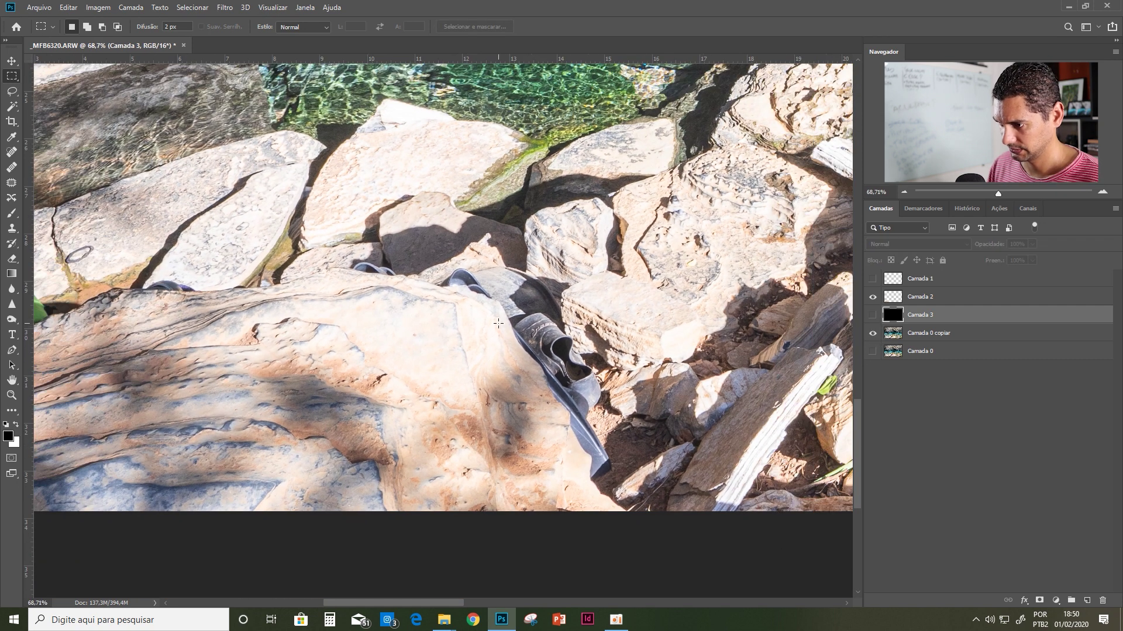
left_click_drag(352, 306, 452, 306)
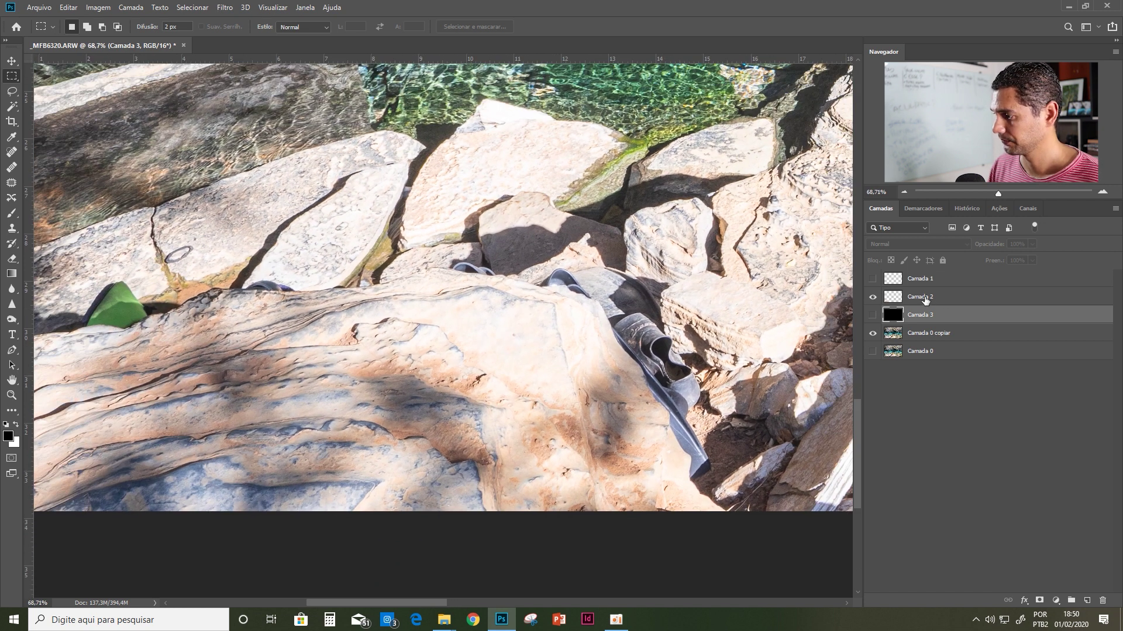
left_click(924, 297)
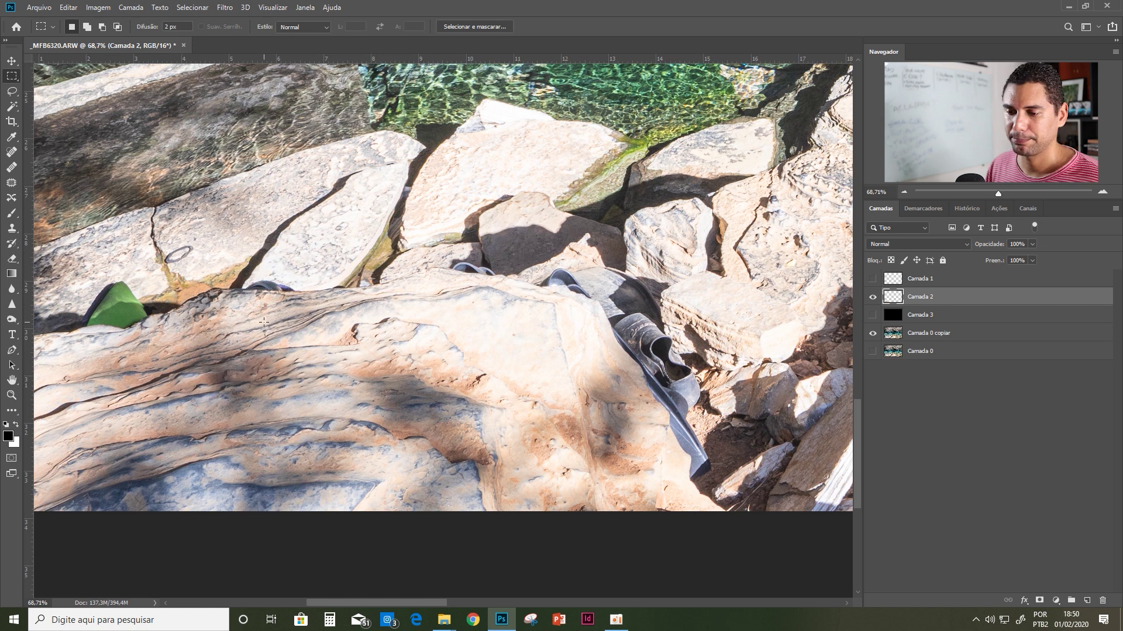
- Move the rock cut-out on Camada 2 up and right into its new position
key("v")
mouse_move(359, 313)
left_mouse_down()
mouse_move(438, 241)
mouse_move(451, 262)
left_mouse_up()
scroll(419, 252, "down", 2)
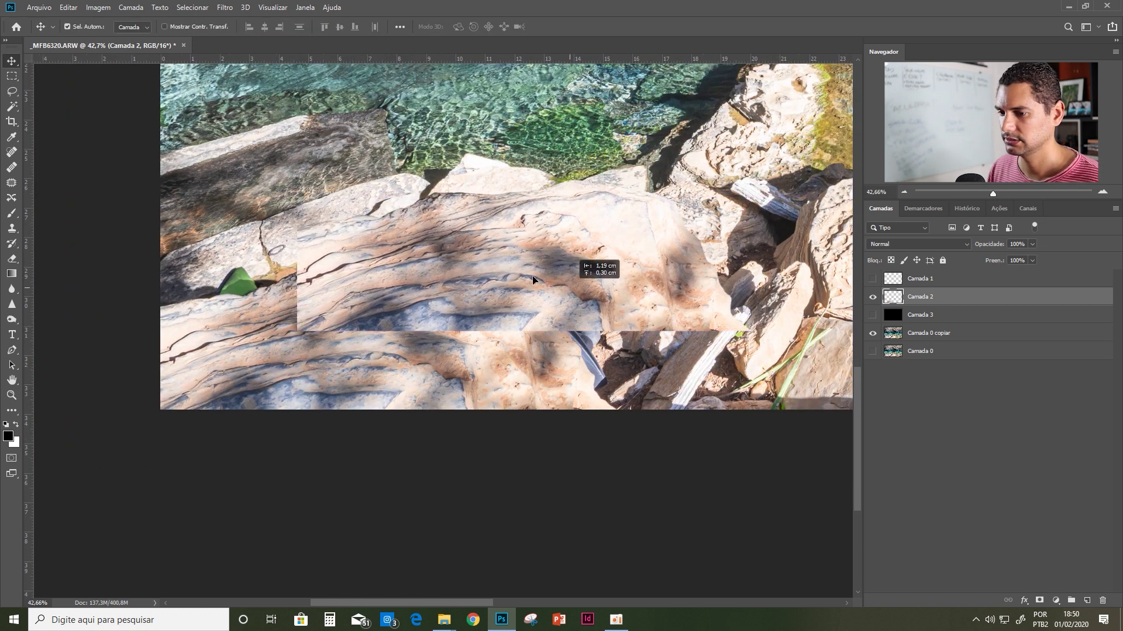
left_click_drag(452, 262, 485, 285)
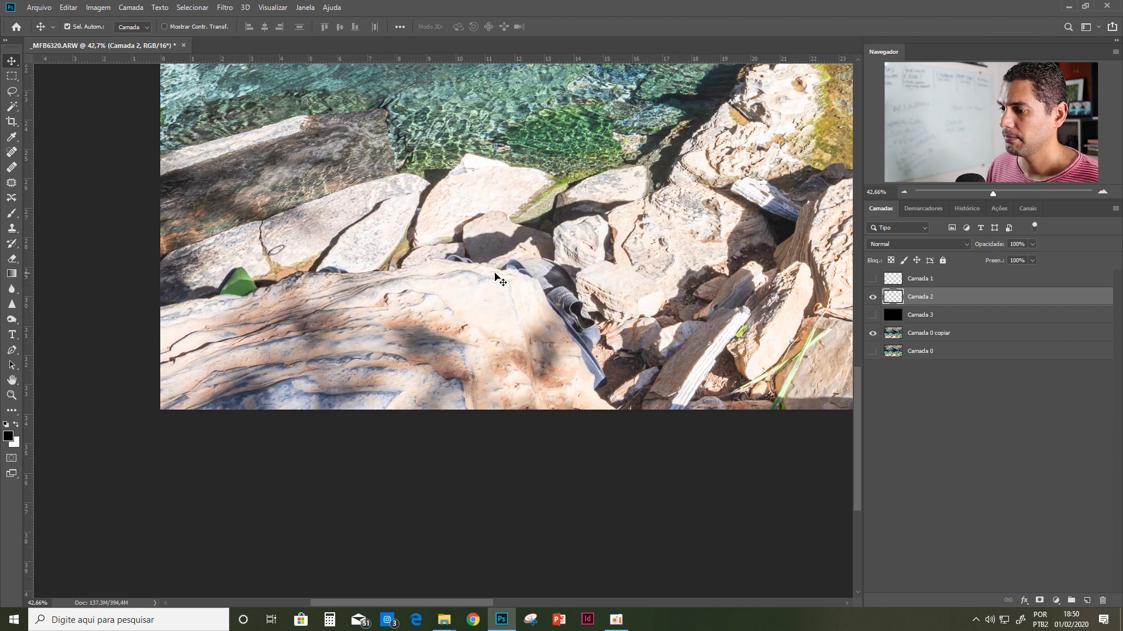
key("ctrl")
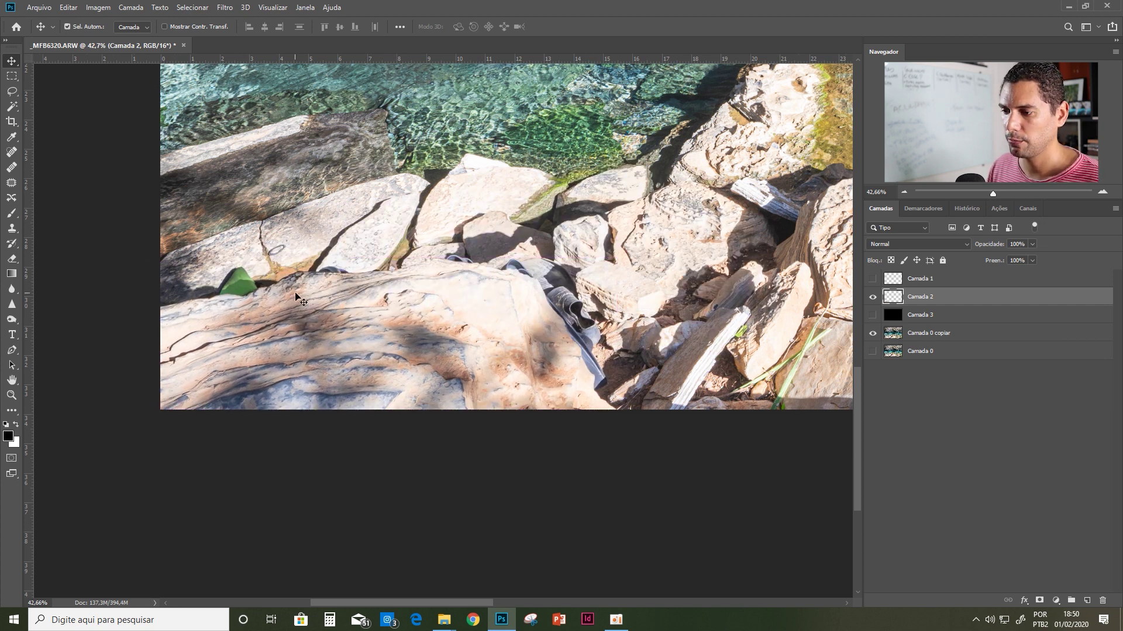
scroll(401, 292, "up", 2)
scroll(401, 293, "down", 1)
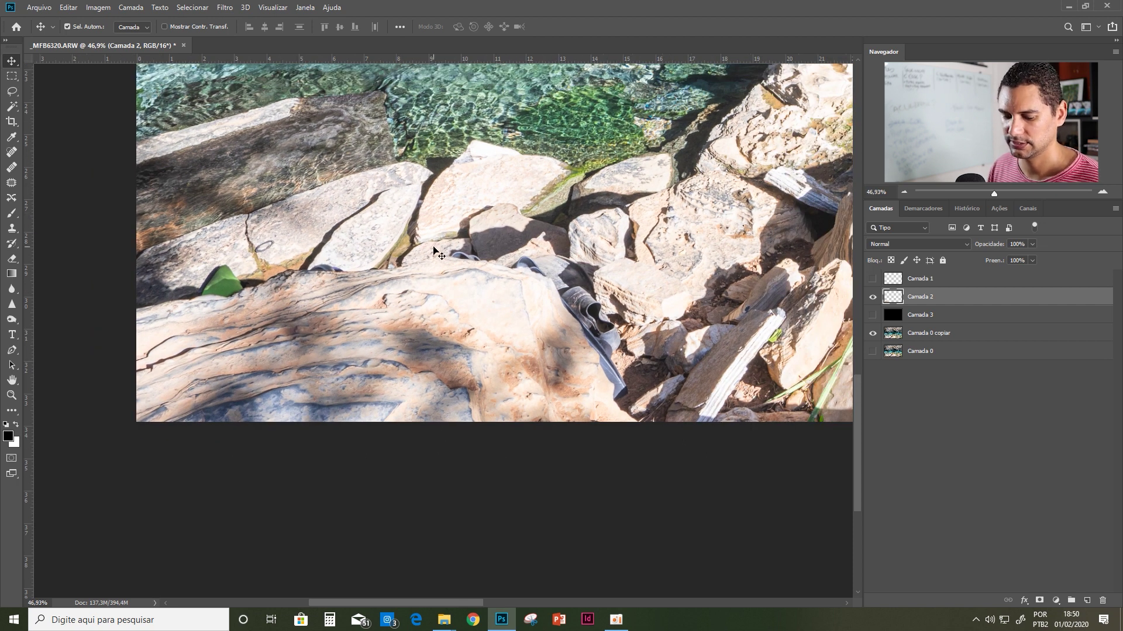
key("ctrl")
- Scale the Camada 2 rock with Free Transform to about 110% and commit
key("ctrl+t")
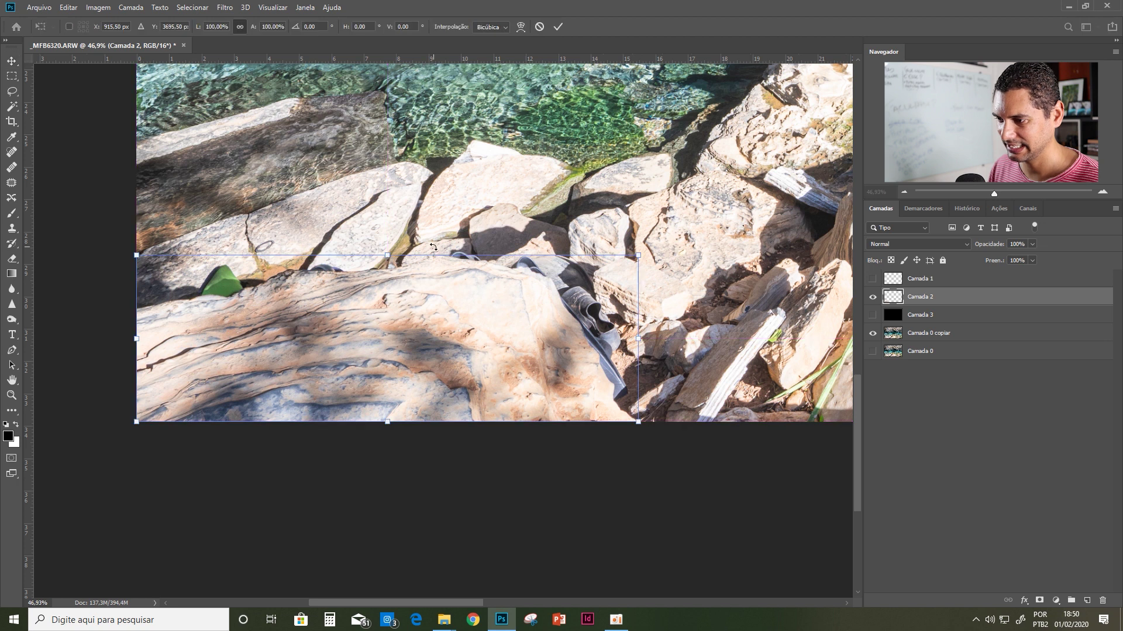
left_click_drag(638, 255, 688, 238)
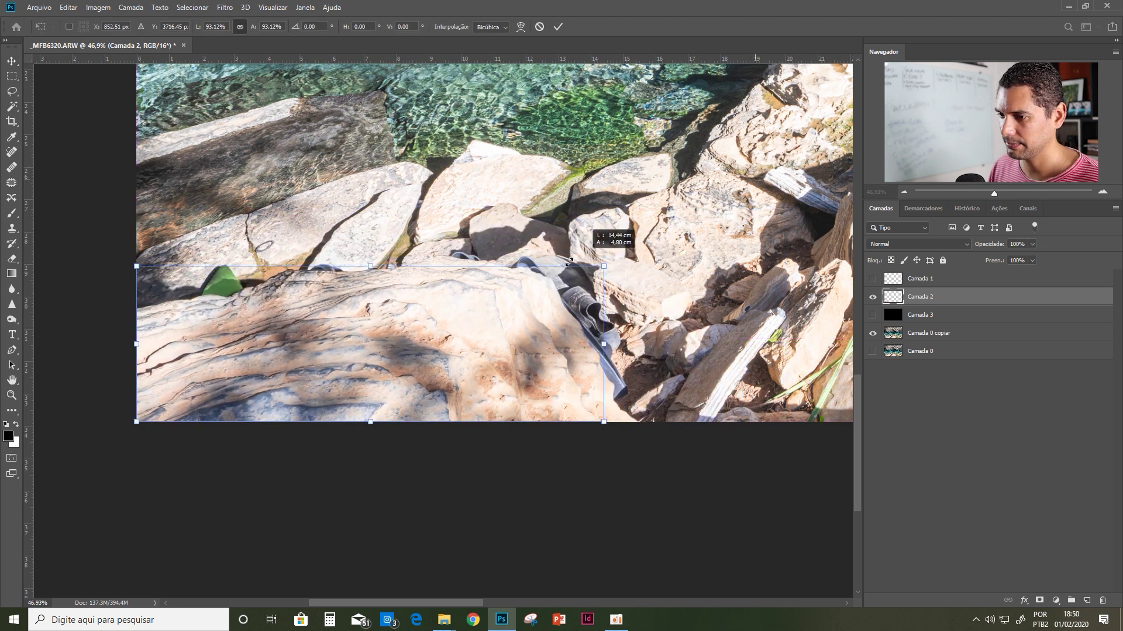
key("Return")
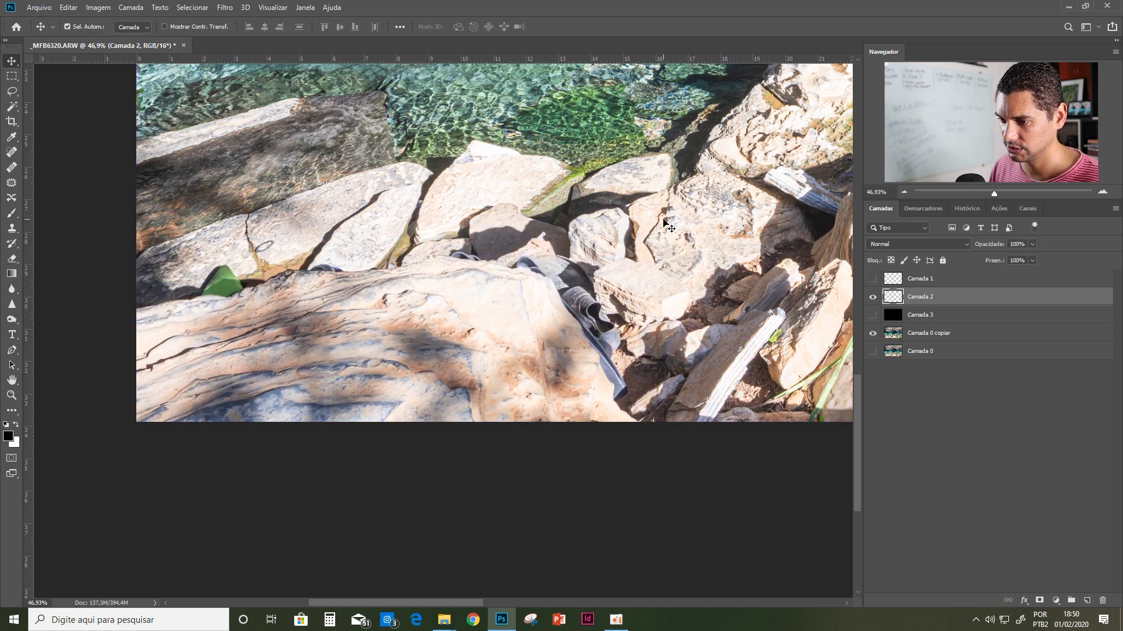
right_click(922, 301)
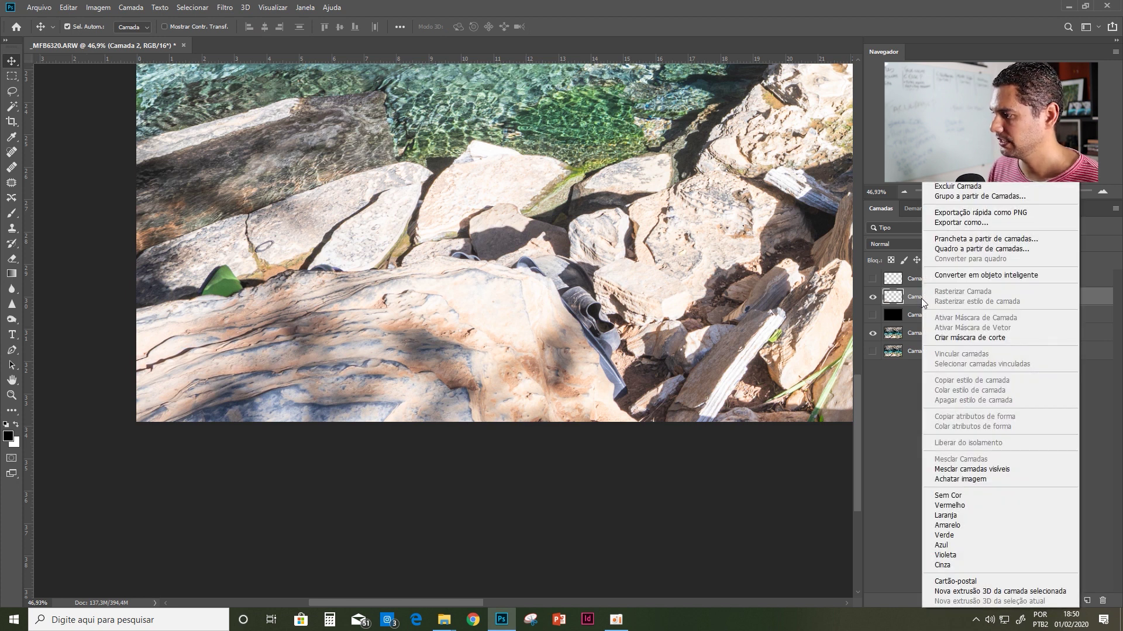
- Convert Camada 2 into a smart object with Converter em objeto inteligente
left_click(960, 276)
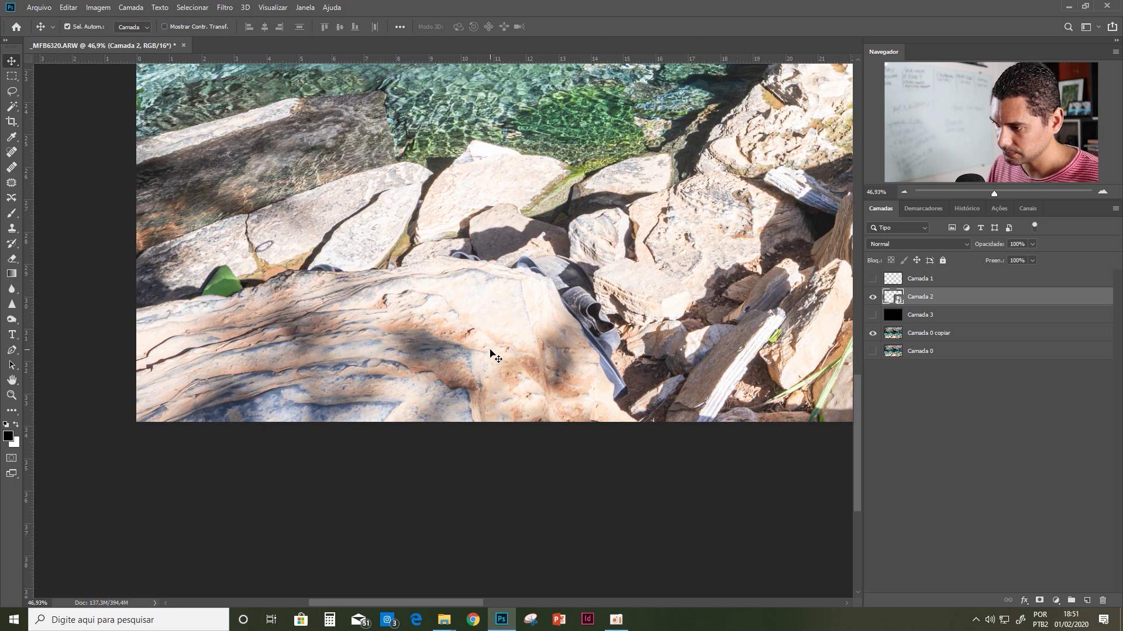
- Free-transform the rock smart object to about 108% and nudge it down slightly
key("ctrl+t")
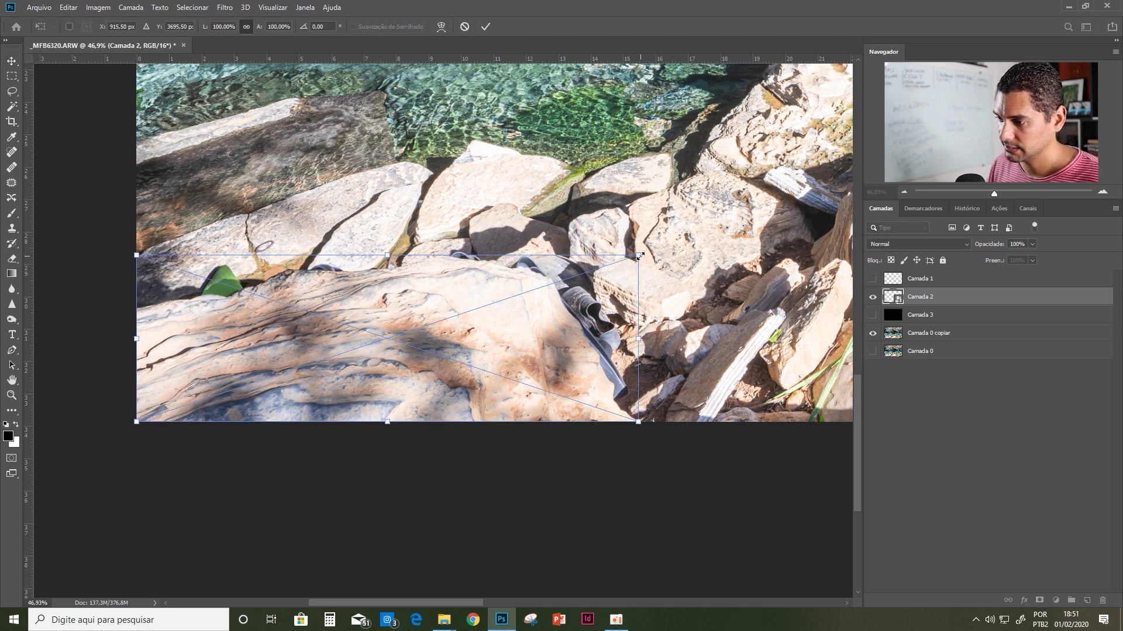
left_click_drag(639, 256, 720, 211)
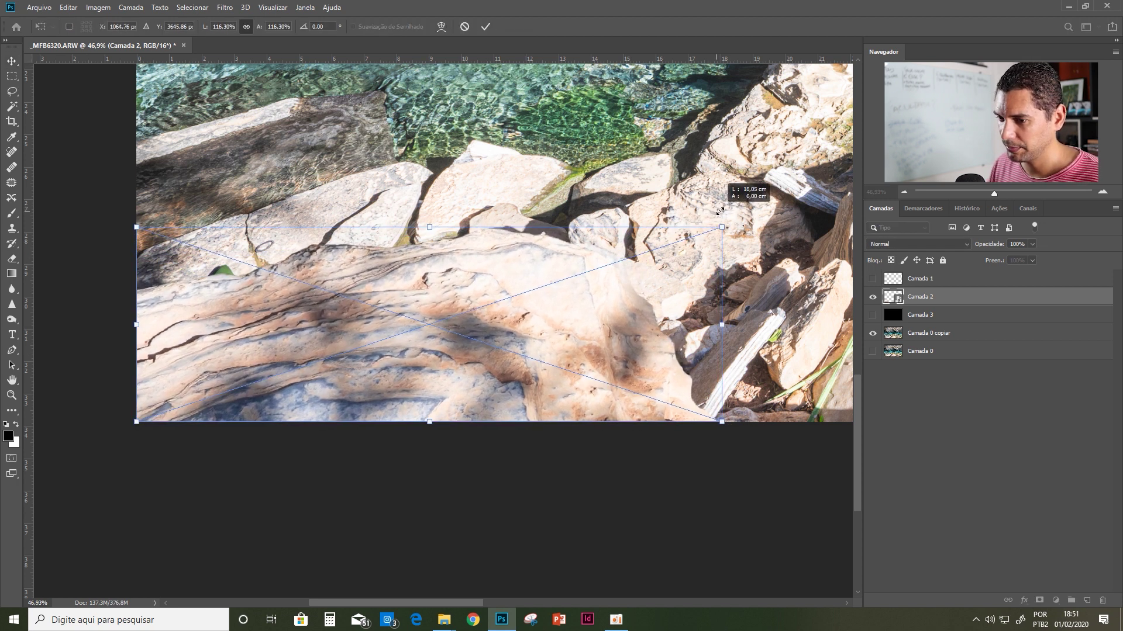
mouse_move(720, 211)
left_mouse_down()
mouse_move(666, 244)
mouse_move(693, 243)
mouse_move(684, 257)
left_mouse_up()
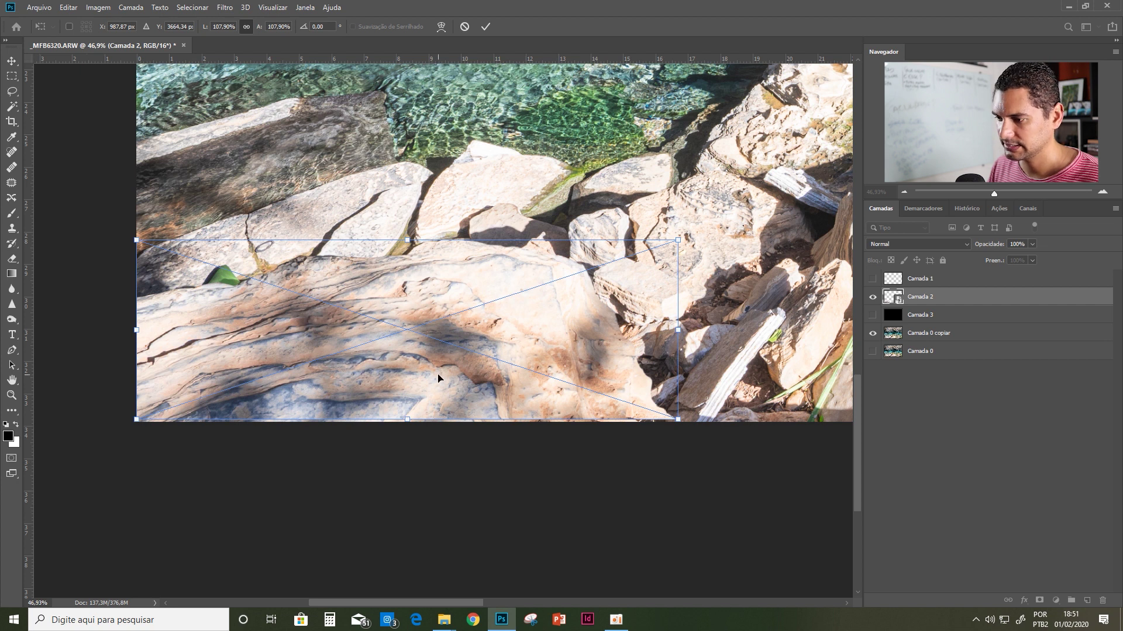
left_click_drag(438, 379, 438, 381)
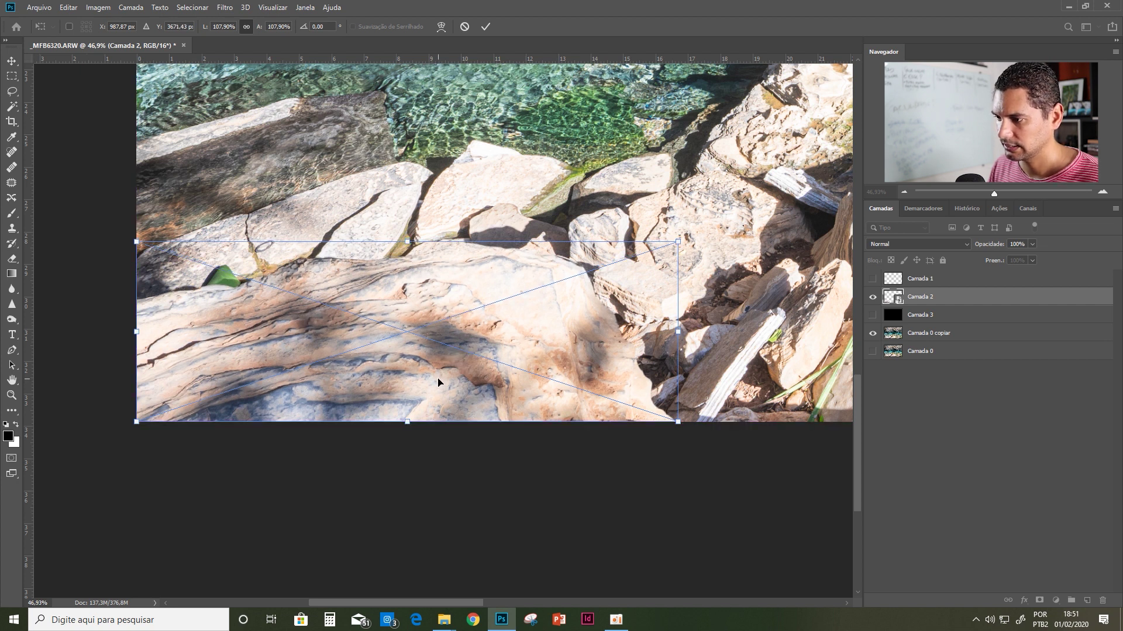
key("Return")
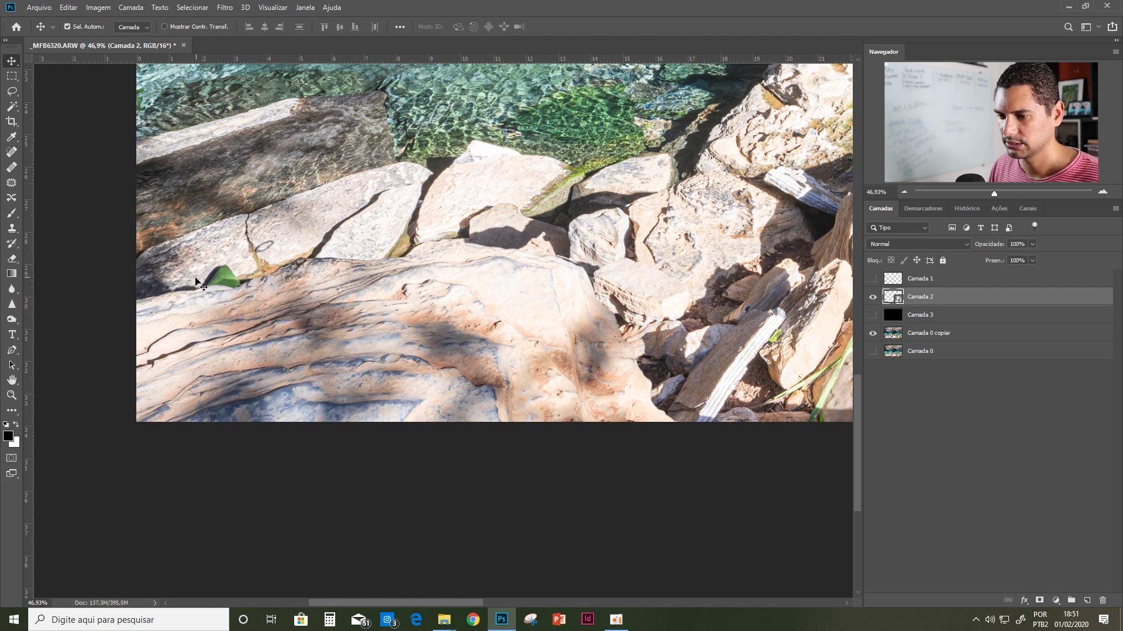
- Rescale the rock again to roughly 107% over the lower-left corner and commit
key("ctrl+t")
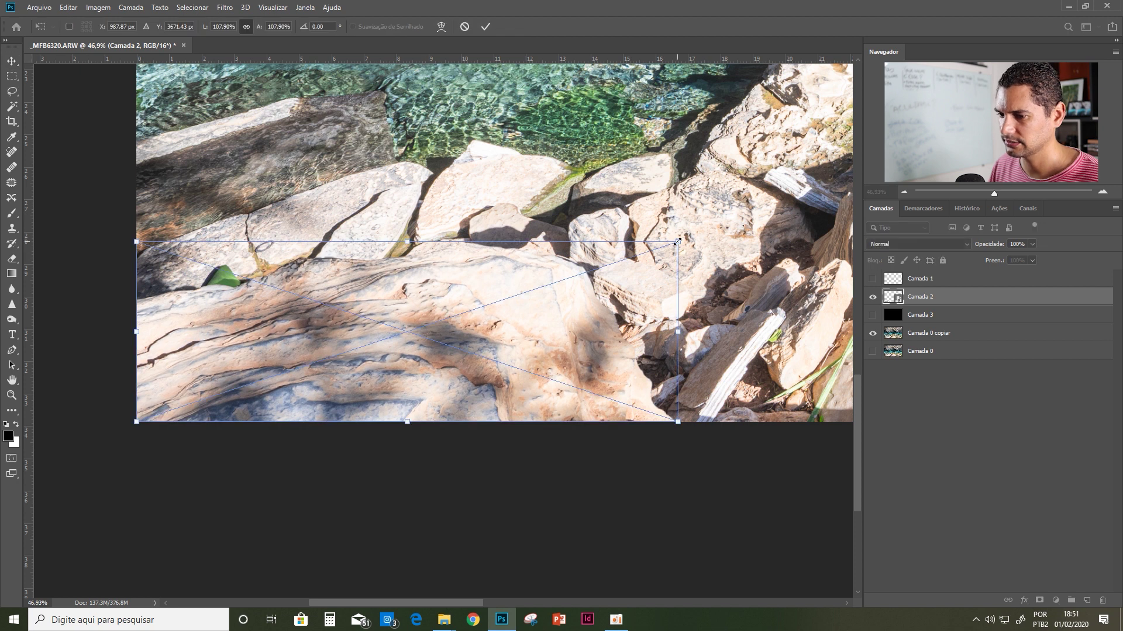
left_click_drag(677, 241, 780, 207)
scroll(630, 279, "down", 2)
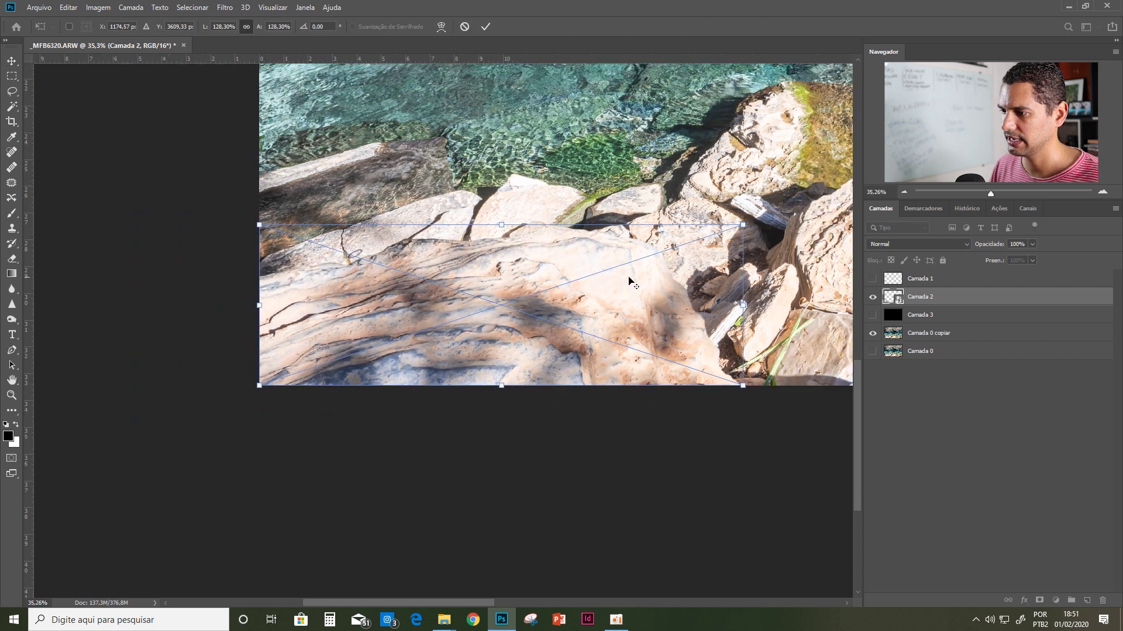
scroll(630, 281, "down", 1)
scroll(672, 301, "down", 2)
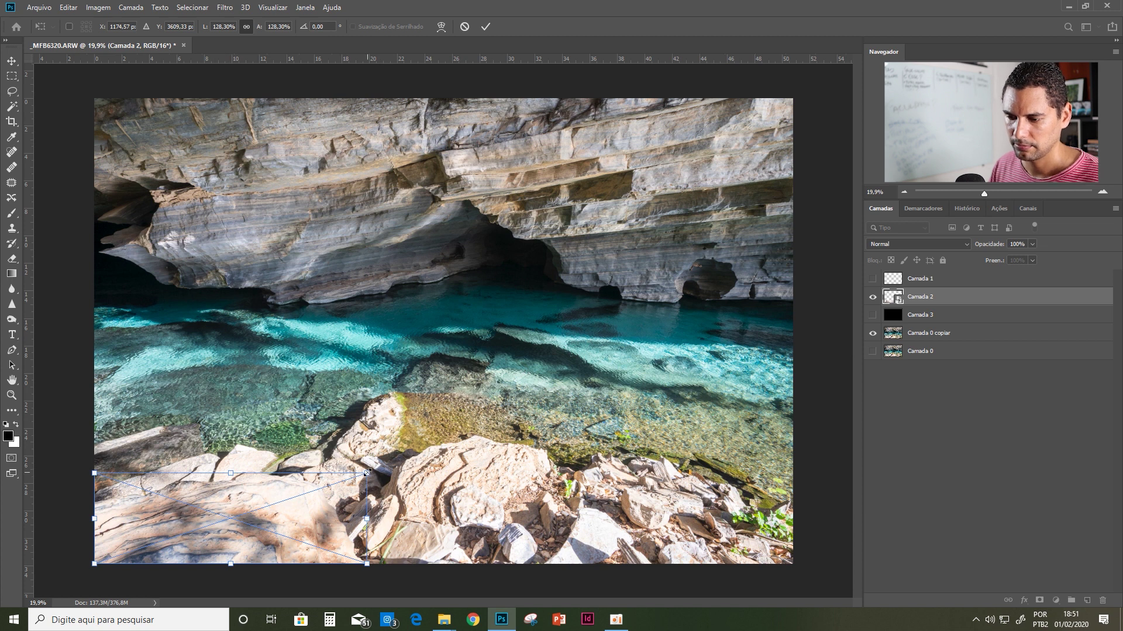
left_click_drag(367, 472, 323, 495)
left_click_drag(321, 496, 323, 495)
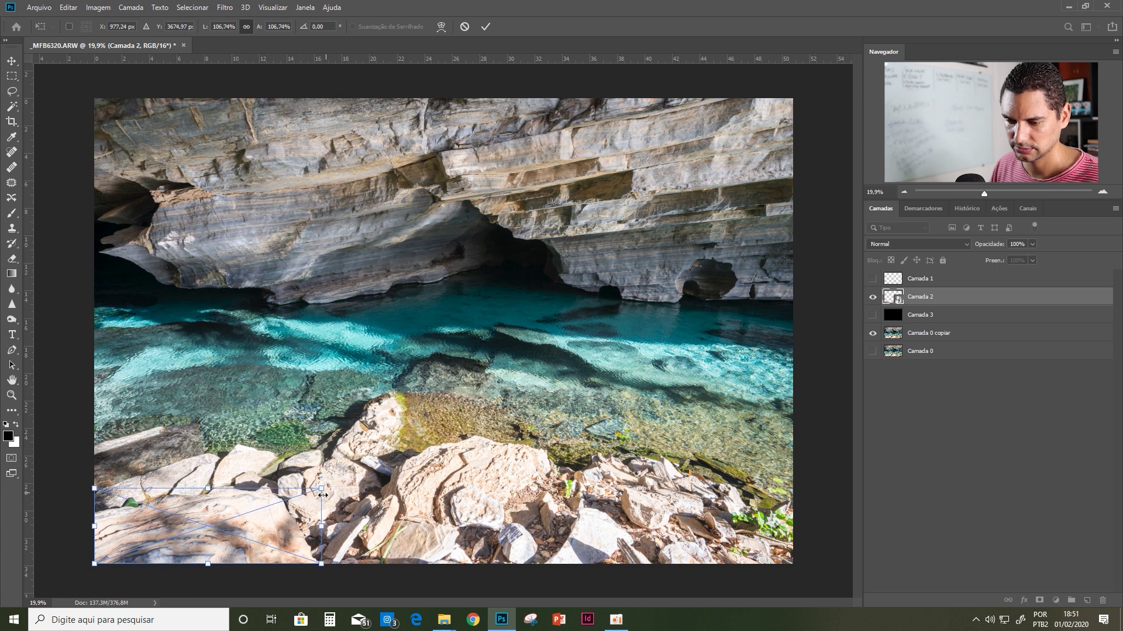
key("Return")
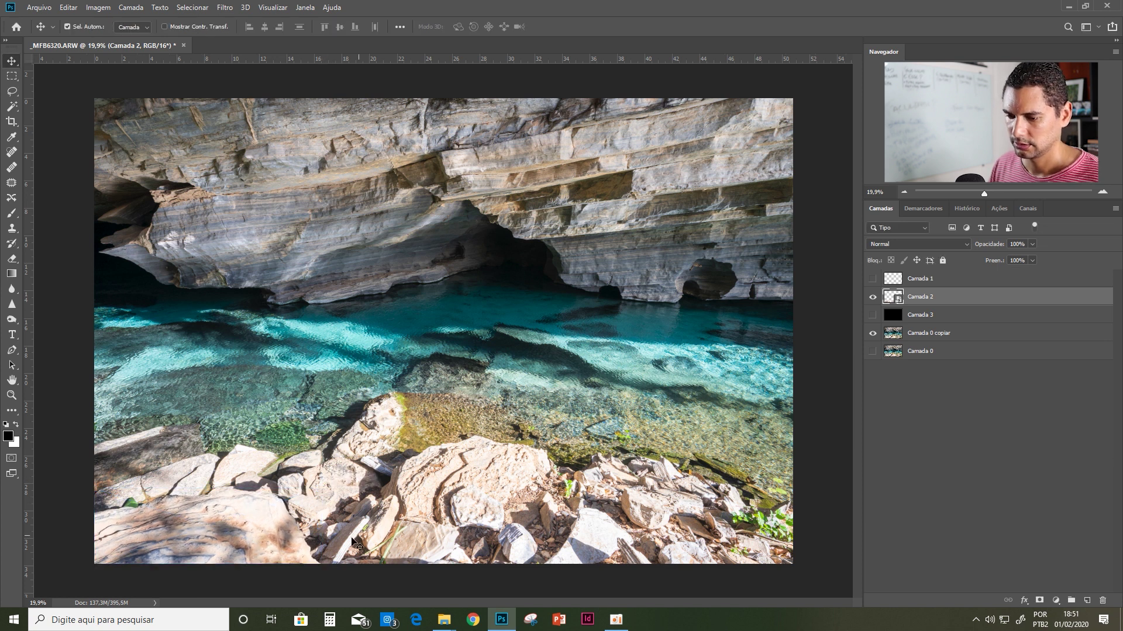
- Enlarge Camada 2's lower-left rock in two small transform passes, to roughly 107.5%
left_click_drag(234, 556, 380, 384)
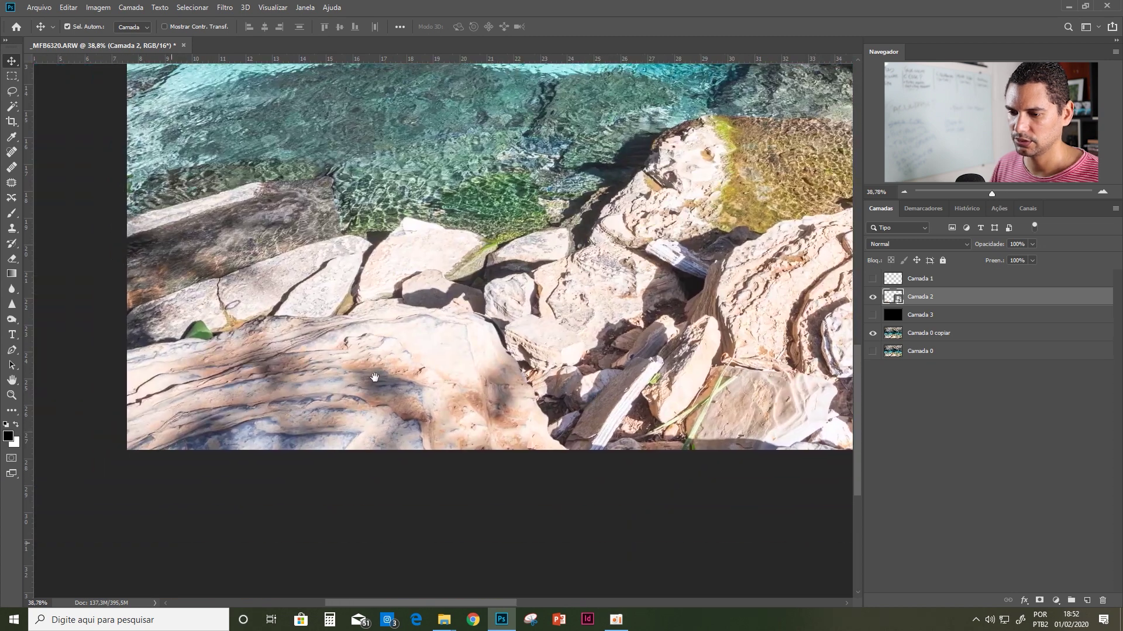
key("ctrl+t")
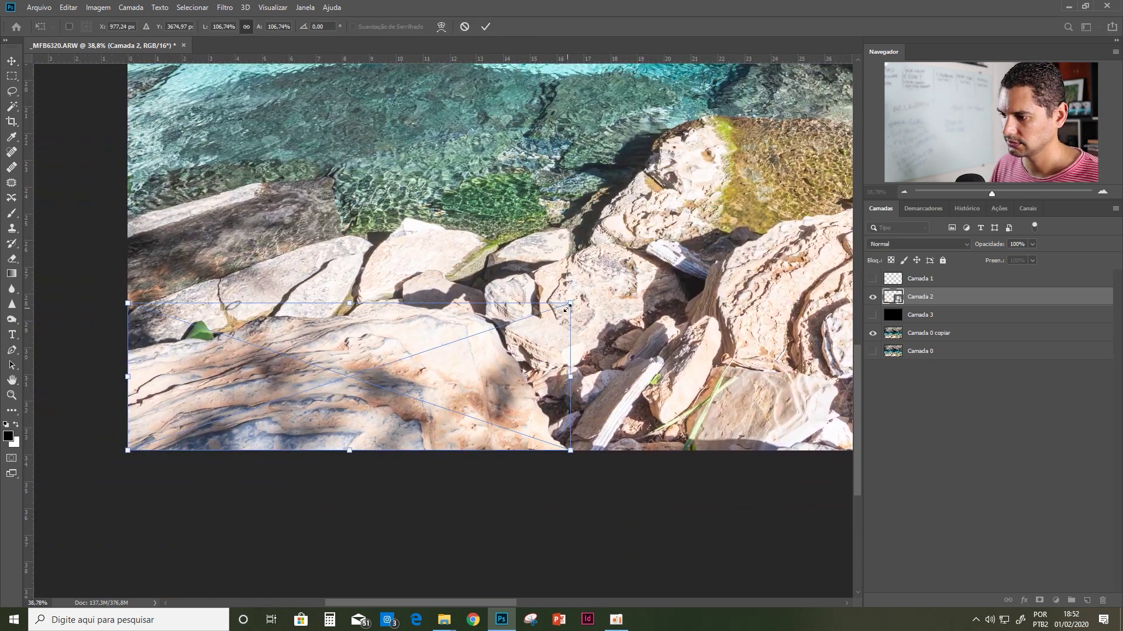
left_click_drag(567, 307, 578, 304)
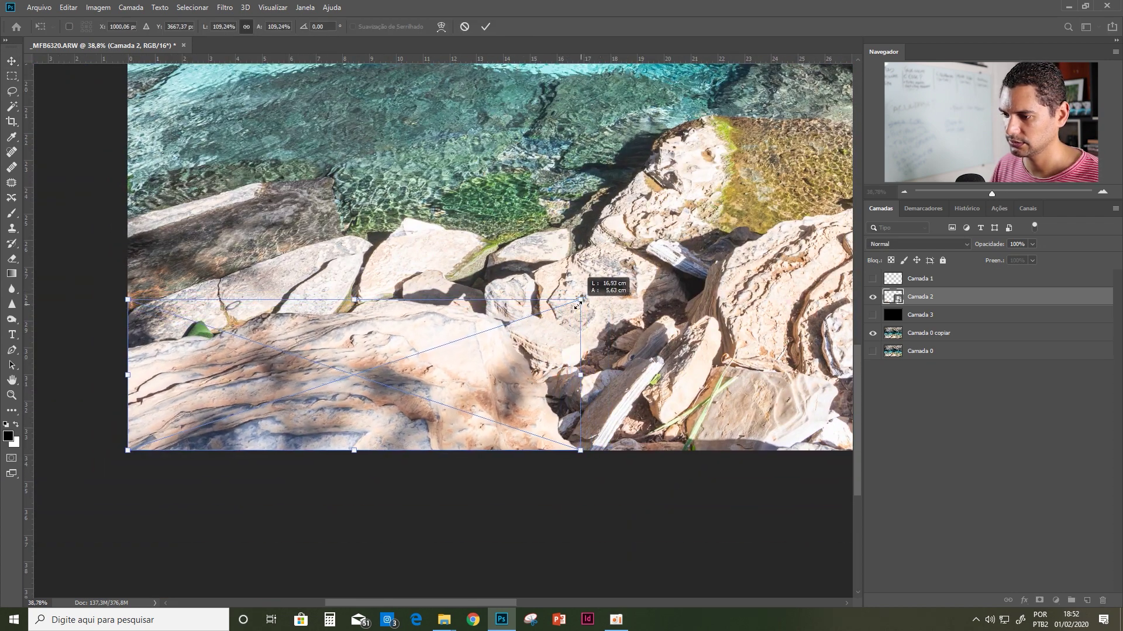
key("Return")
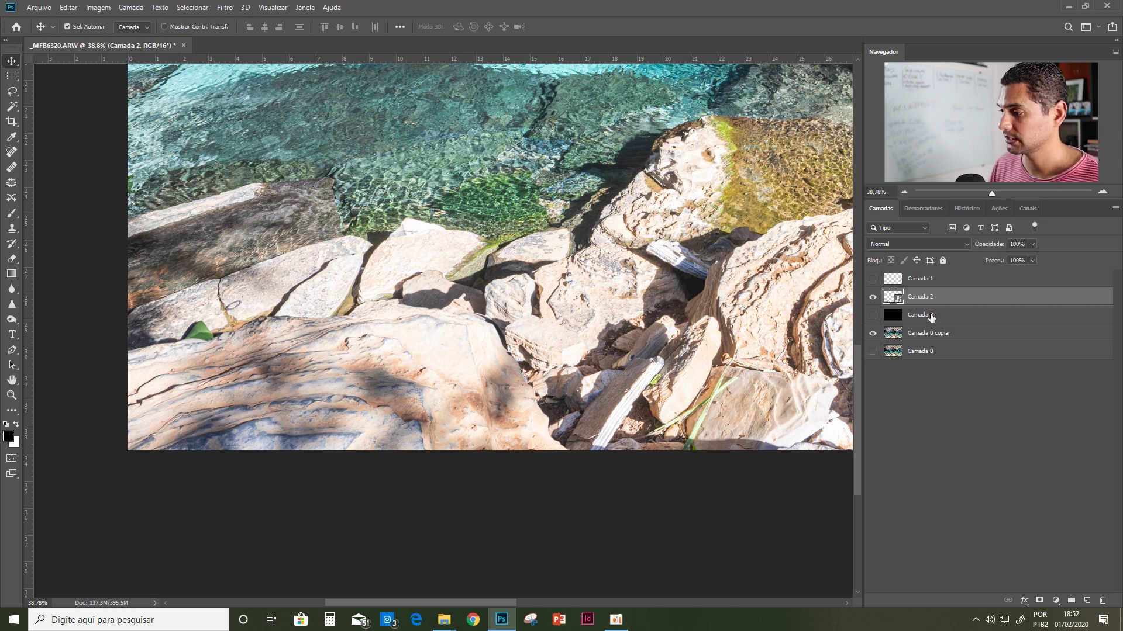
key("ctrl+t")
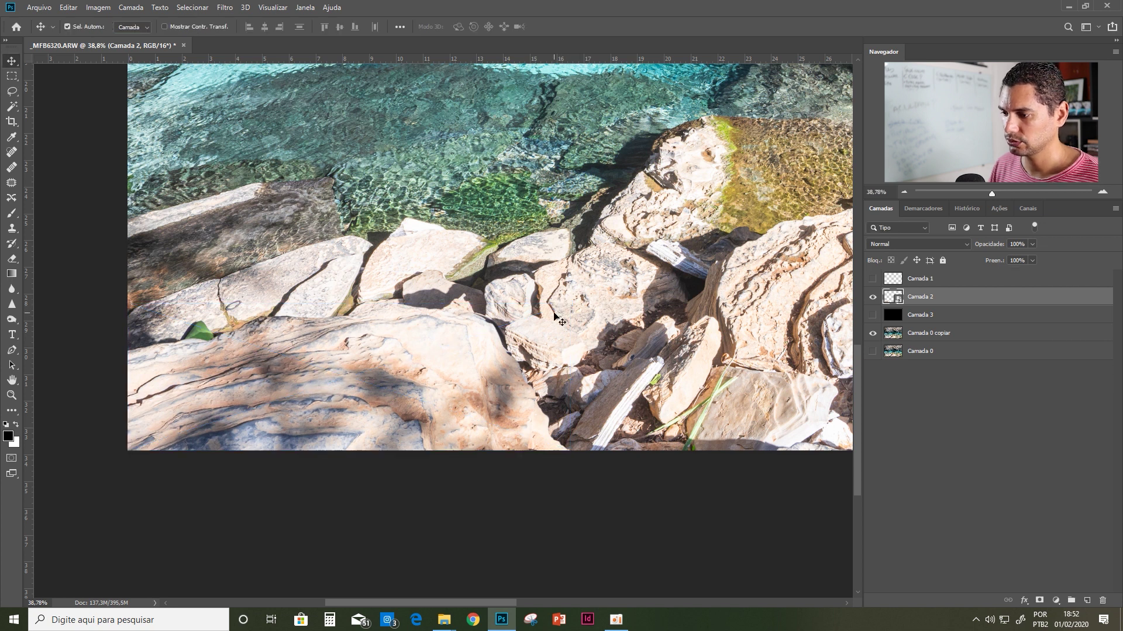
mouse_move(571, 304)
left_mouse_down()
mouse_move(591, 291)
mouse_move(575, 303)
left_mouse_up()
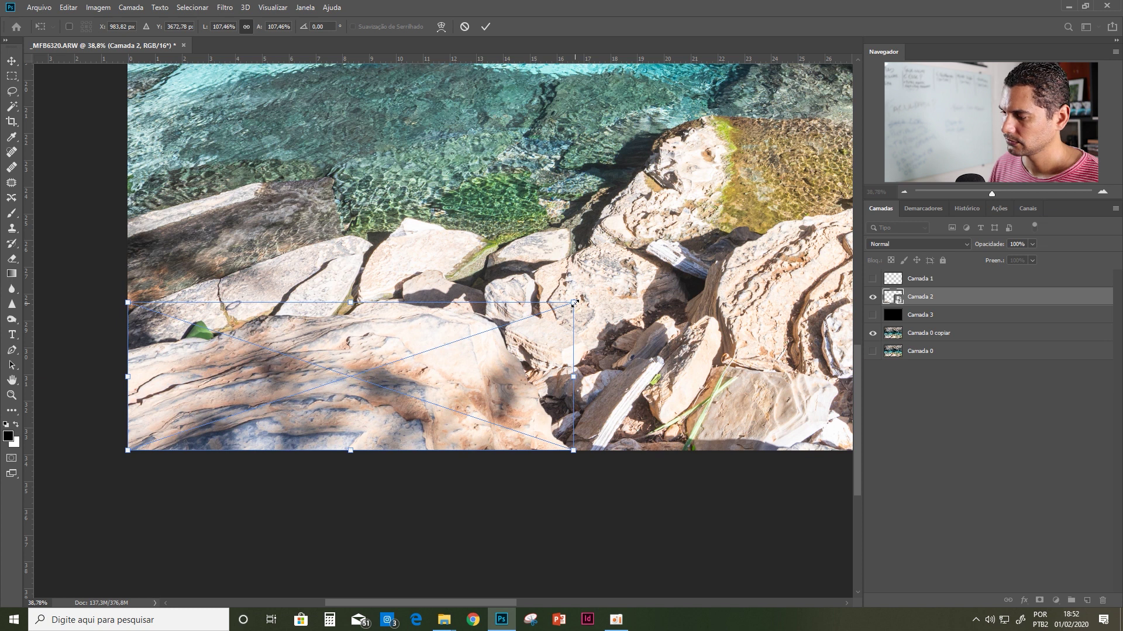
key("Return")
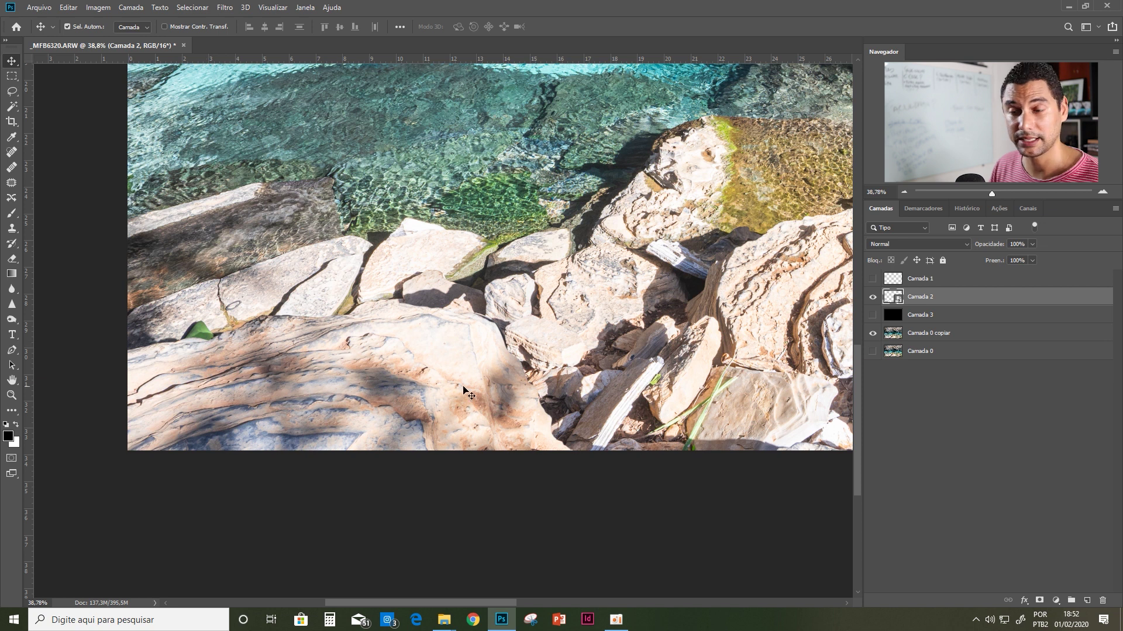
- On Camada 0 copiar, spot-heal the dark ring and the green leaf off the rocks
left_click(920, 335)
scroll(176, 340, "up", 1)
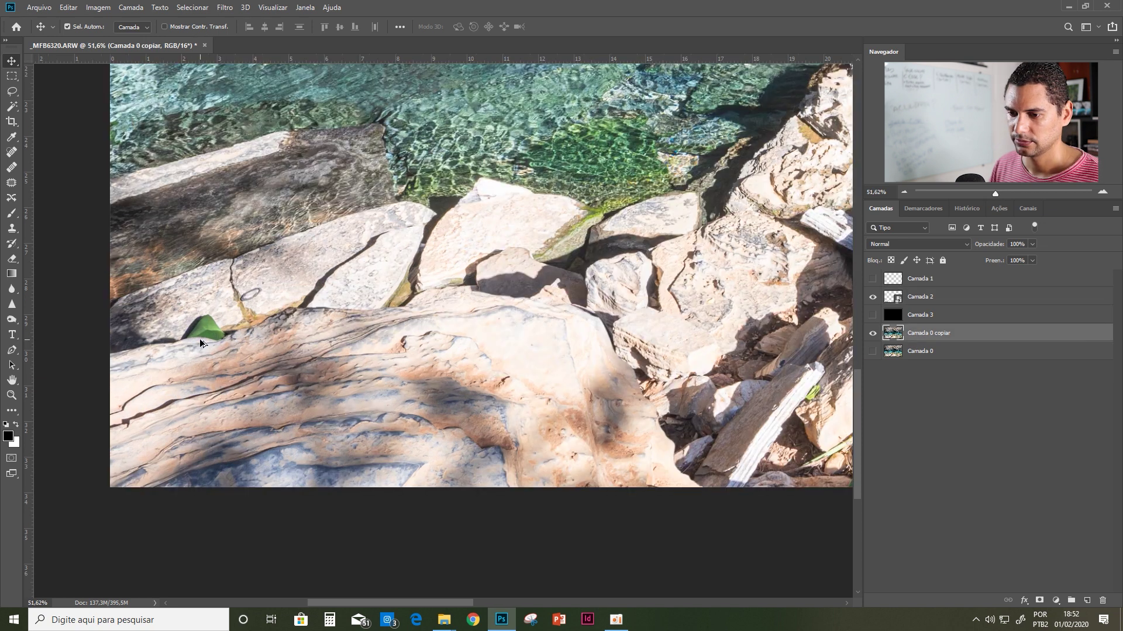
scroll(207, 339, "up", 2)
scroll(209, 338, "up", 2)
scroll(234, 327, "up", 2)
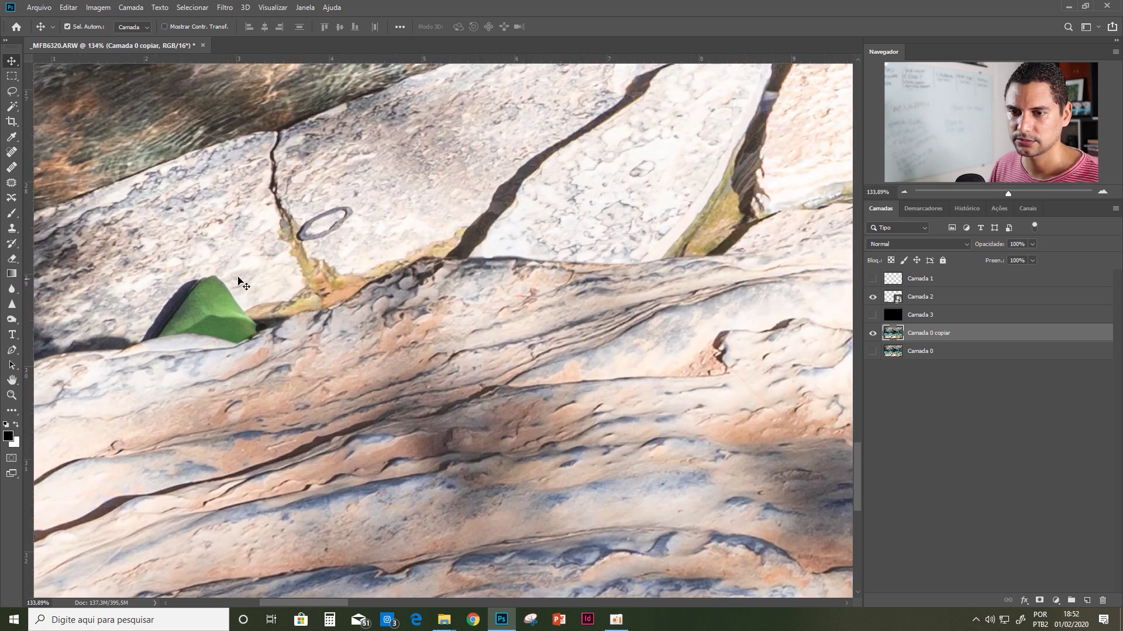
left_click(12, 153)
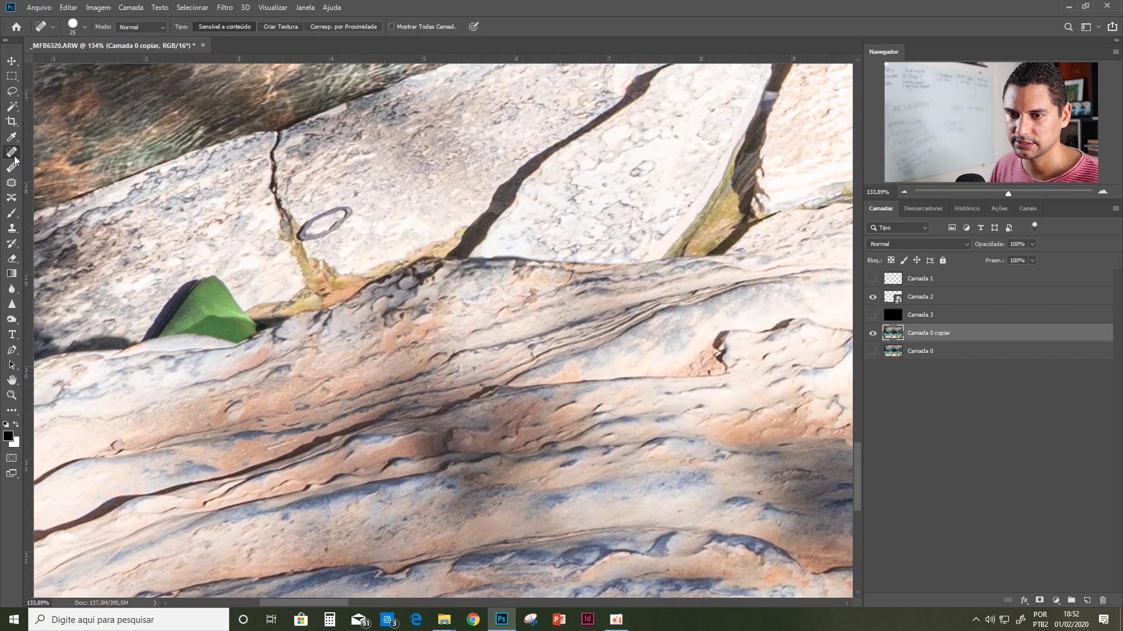
mouse_move(326, 232)
left_mouse_down()
mouse_move(303, 235)
mouse_move(321, 237)
left_mouse_up()
key("bracketright")
key("bracketright")
key("bracketright")
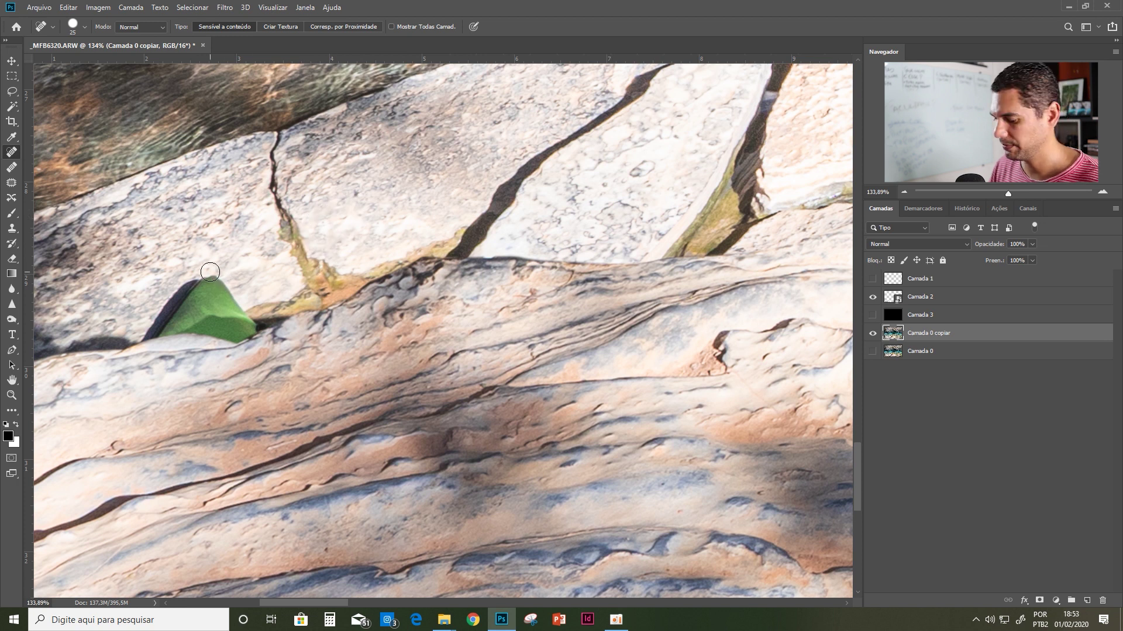
mouse_move(214, 272)
left_mouse_down()
mouse_move(175, 310)
mouse_move(207, 314)
mouse_move(201, 330)
mouse_move(170, 310)
mouse_move(211, 318)
left_mouse_up()
- Pan and zoom across the foreground to inspect the right-hand rocks
scroll(449, 305, "down", 5)
scroll(448, 306, "down", 2)
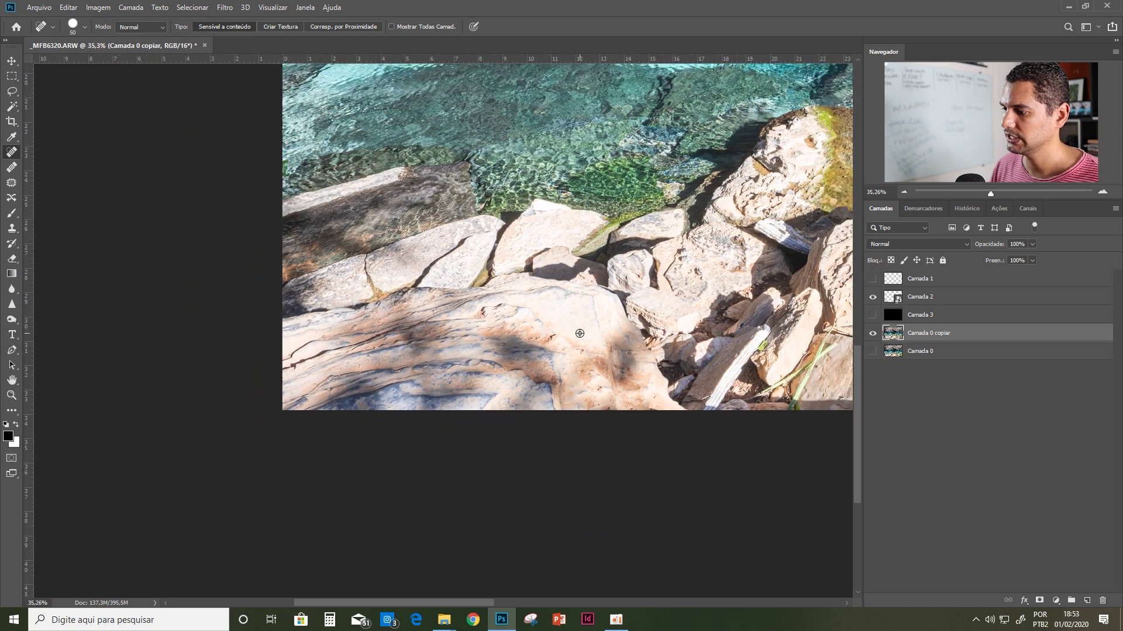
scroll(545, 352, "up", 1)
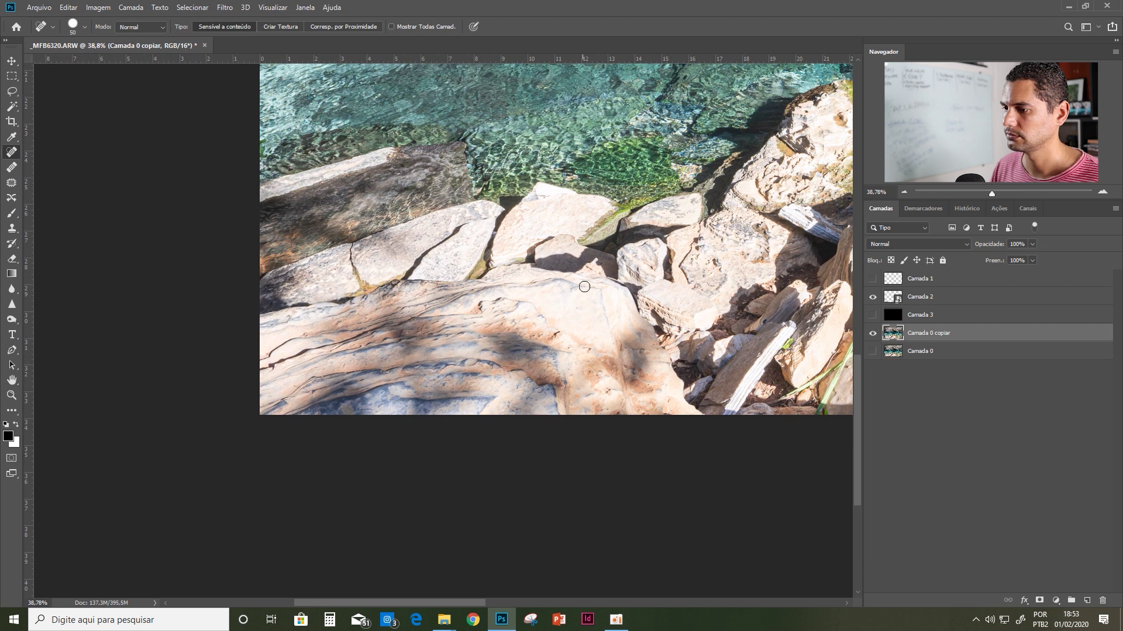
left_click_drag(584, 287, 452, 290)
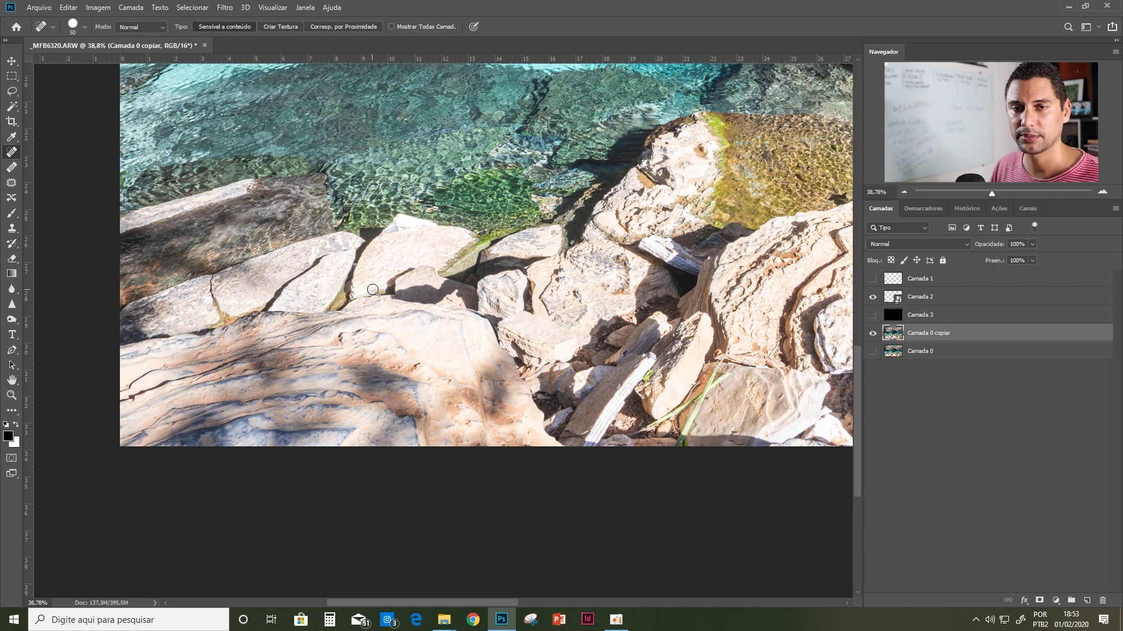
scroll(509, 397, "up", 2)
scroll(460, 387, "up", 1)
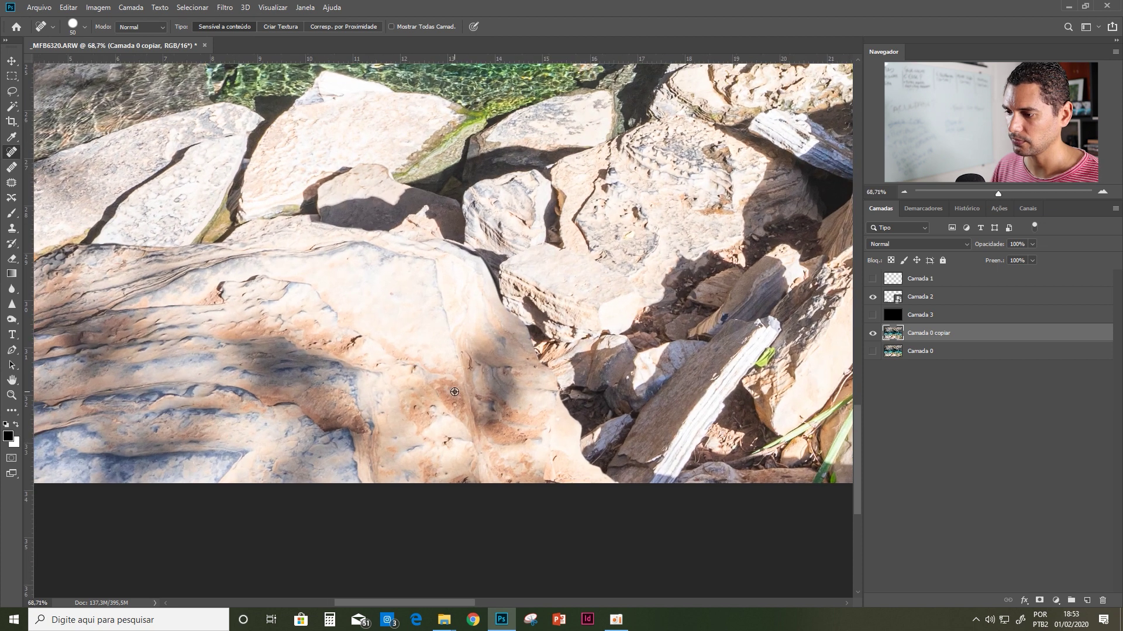
left_click_drag(394, 347, 466, 334)
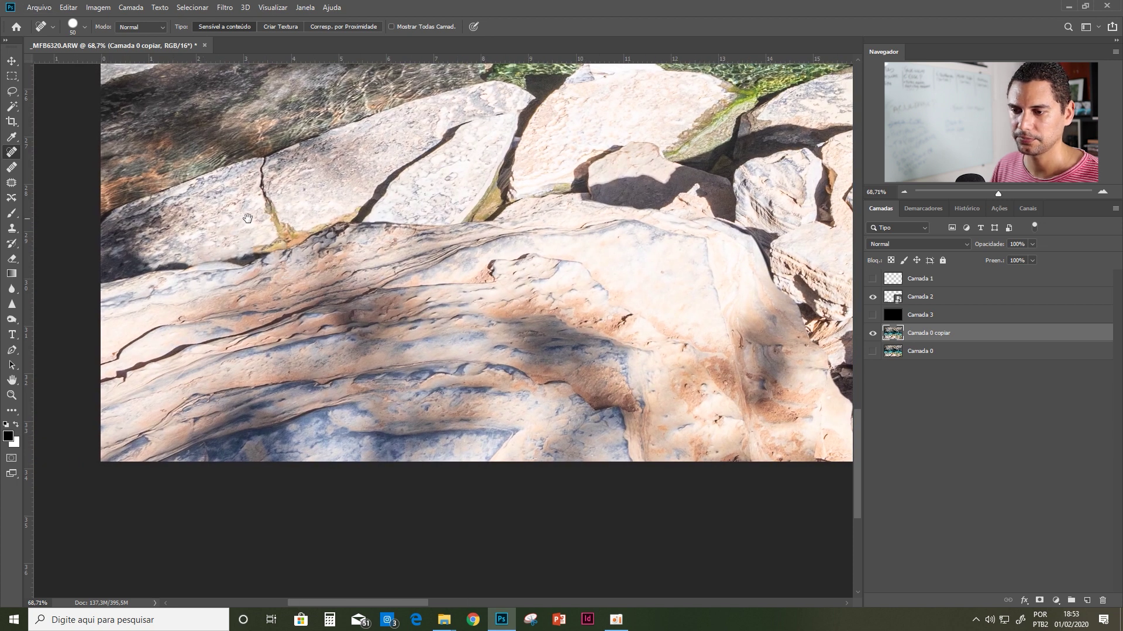
- Select the Burn tool and adjust its brush size
left_click(15, 324)
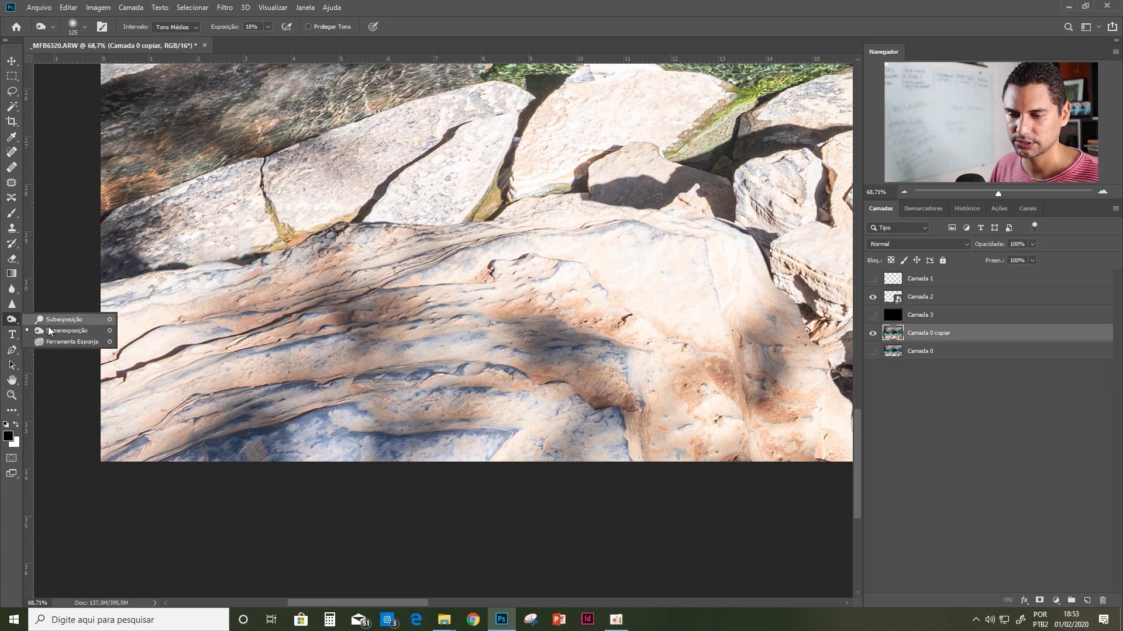
left_click(64, 330)
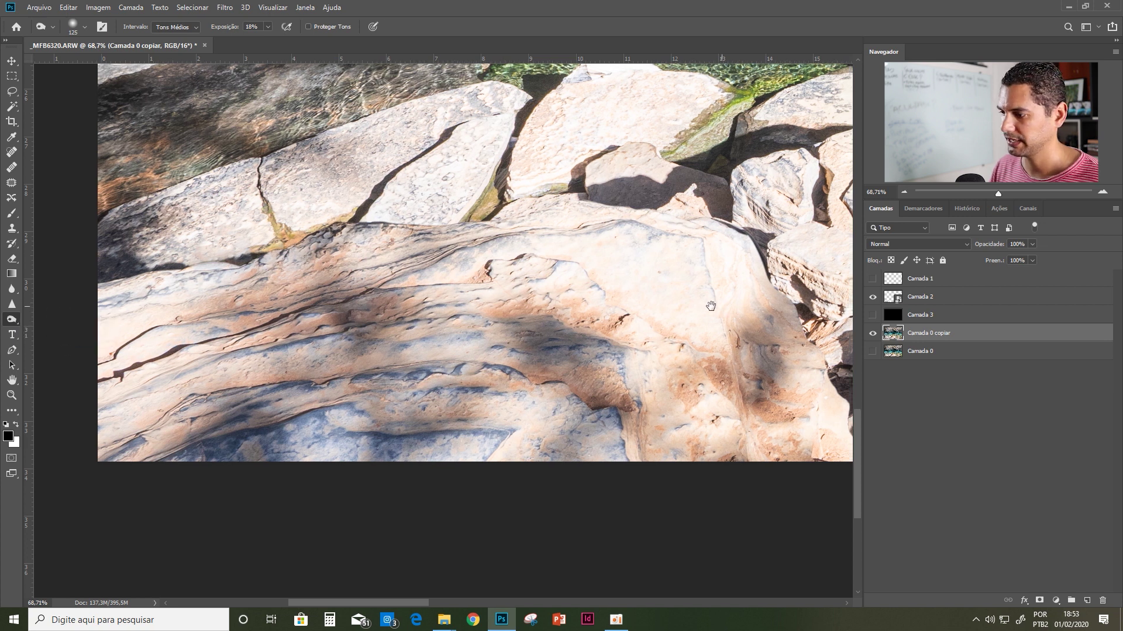
scroll(667, 304, "right", 6)
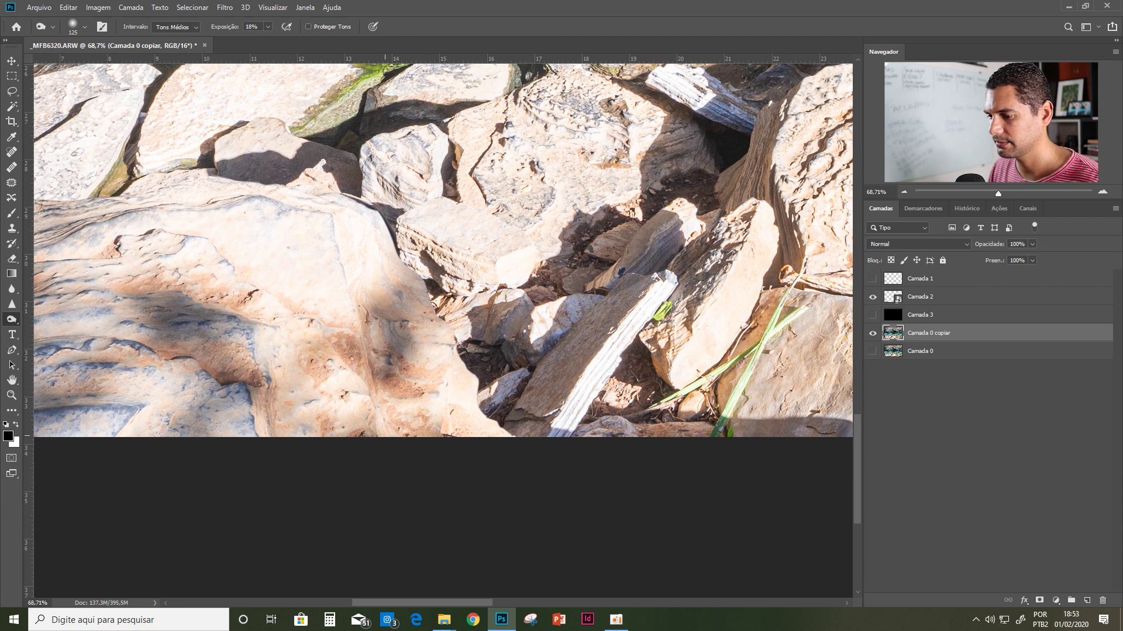
key("bracketleft")
key("bracketleft")
key("bracketright")
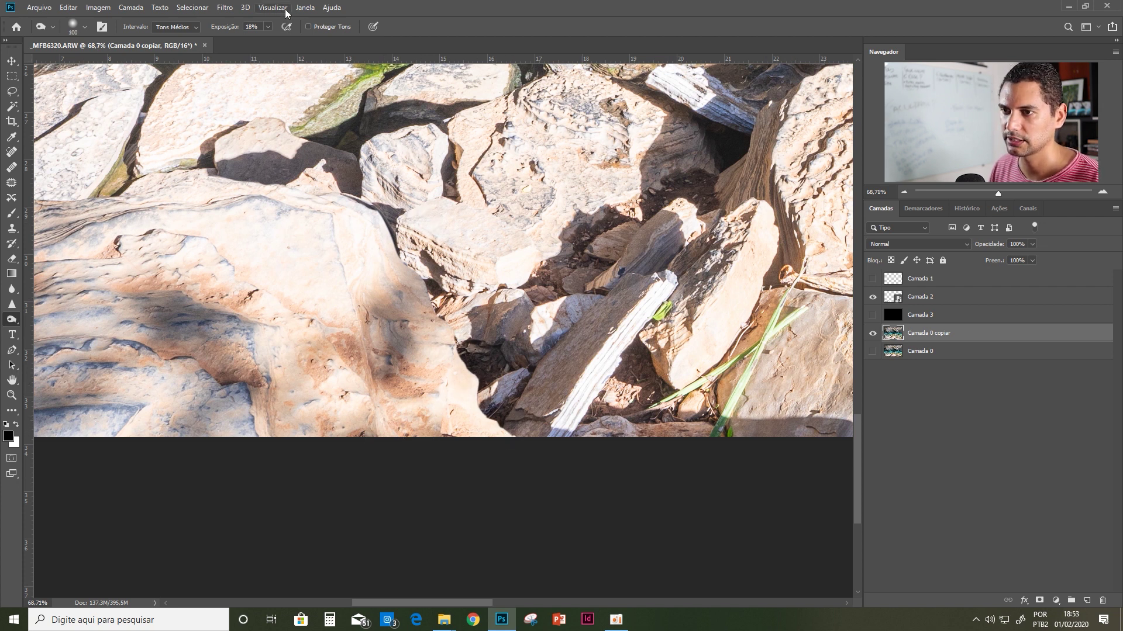
- Burn the rock's bright upper edge at 72% exposure with Protect Tones on, then zoom out
left_click(269, 27)
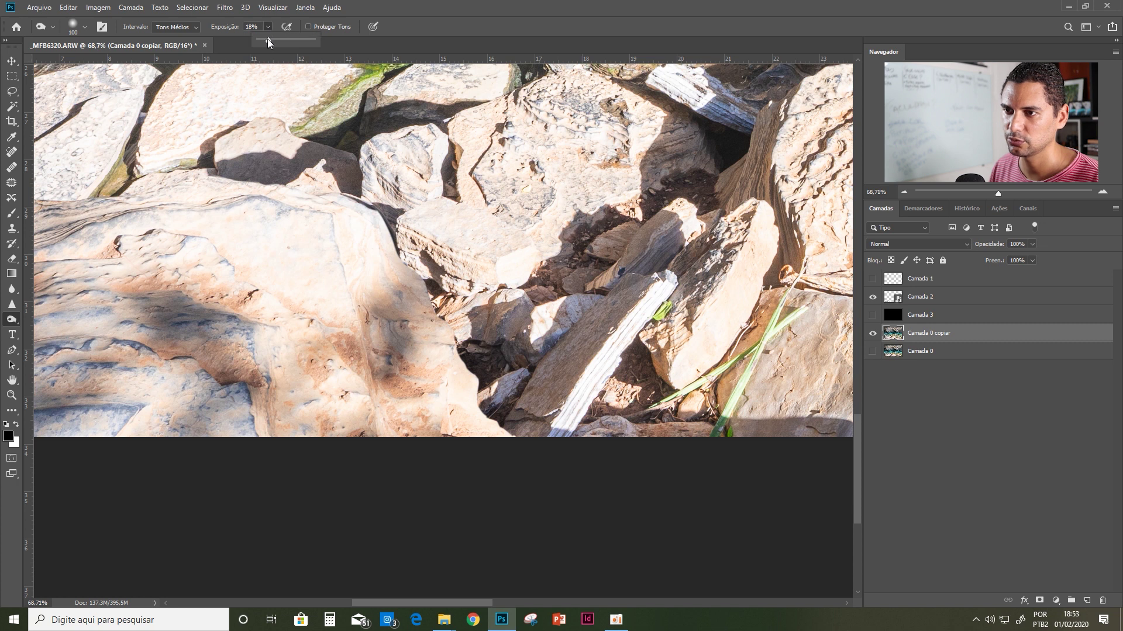
mouse_move(497, 423)
left_mouse_down()
mouse_move(400, 239)
mouse_move(151, 182)
mouse_move(340, 166)
left_mouse_up()
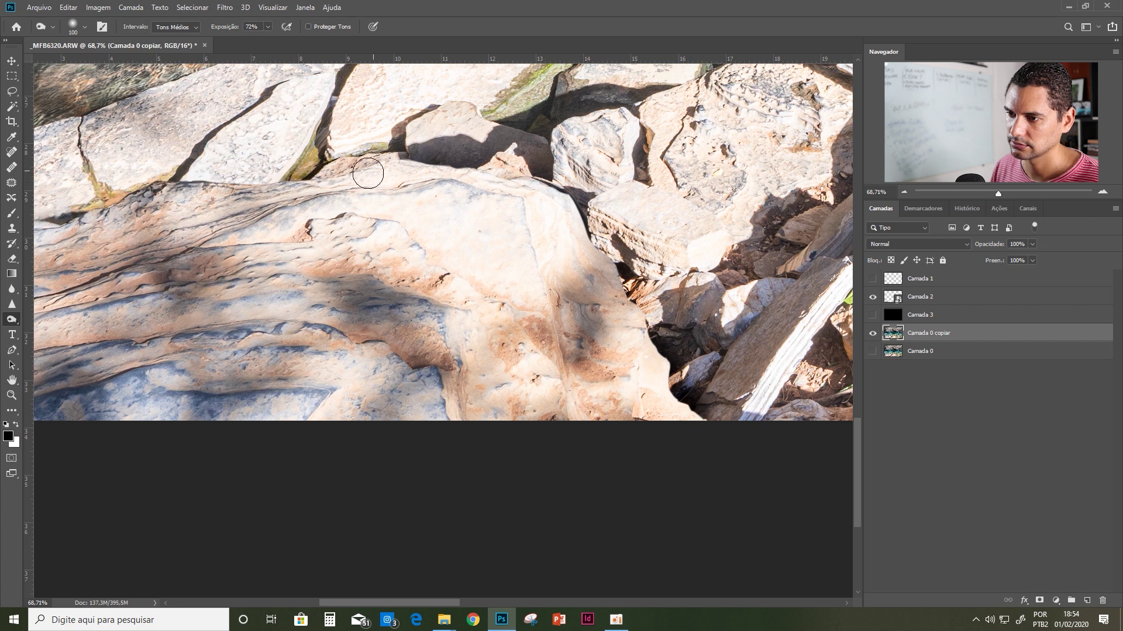
left_click_drag(155, 201, 298, 186)
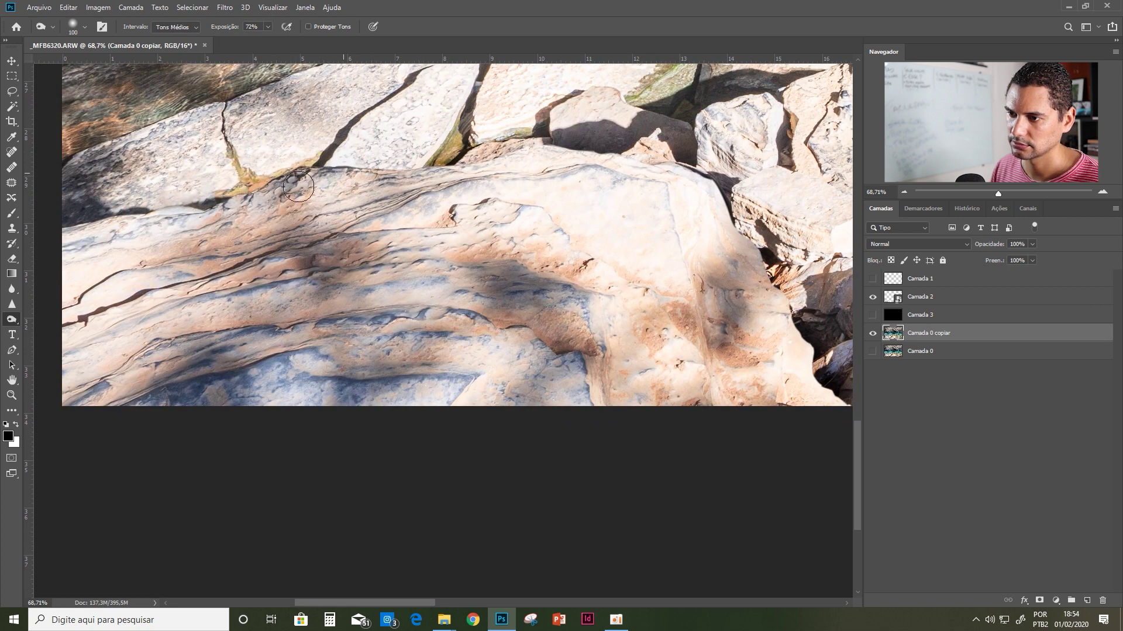
left_click(308, 27)
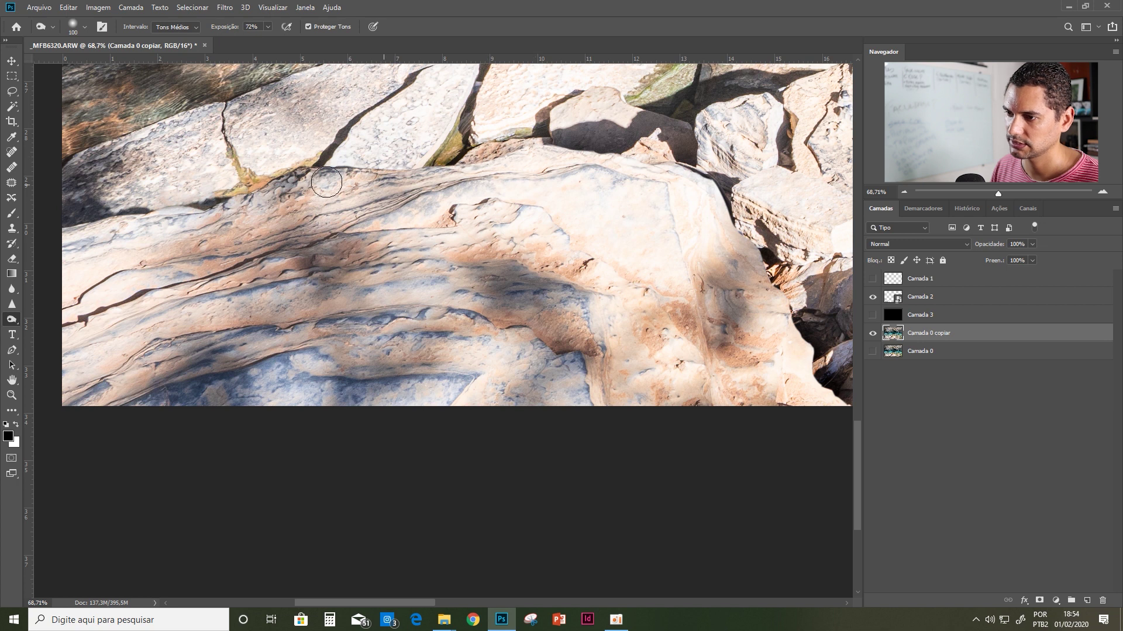
scroll(406, 204, "down", 2)
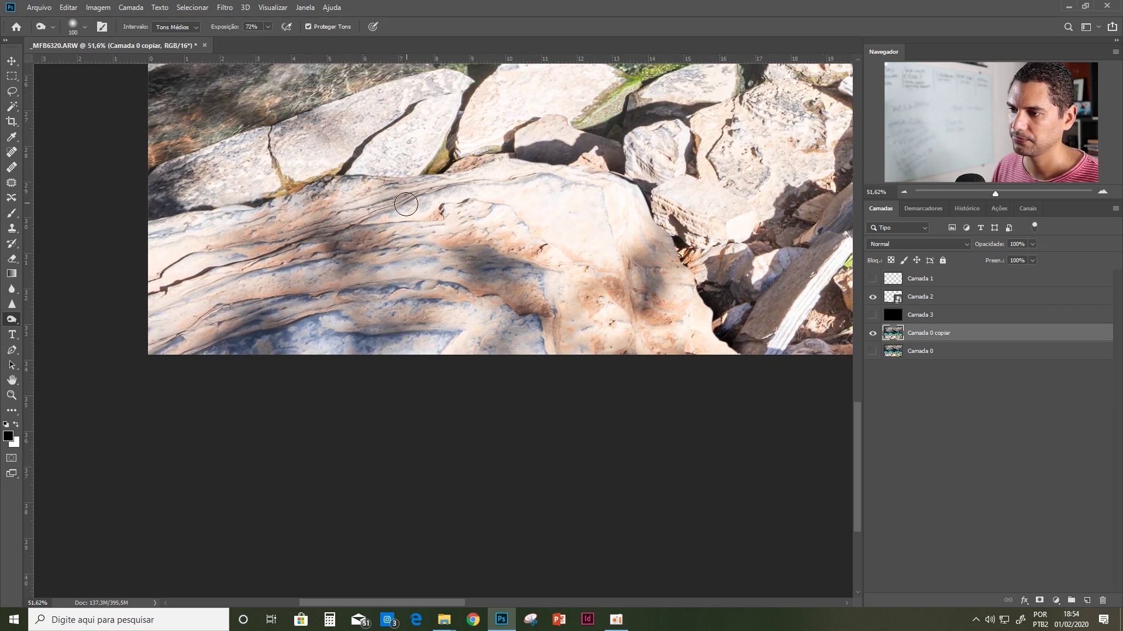
scroll(406, 204, "down", 1)
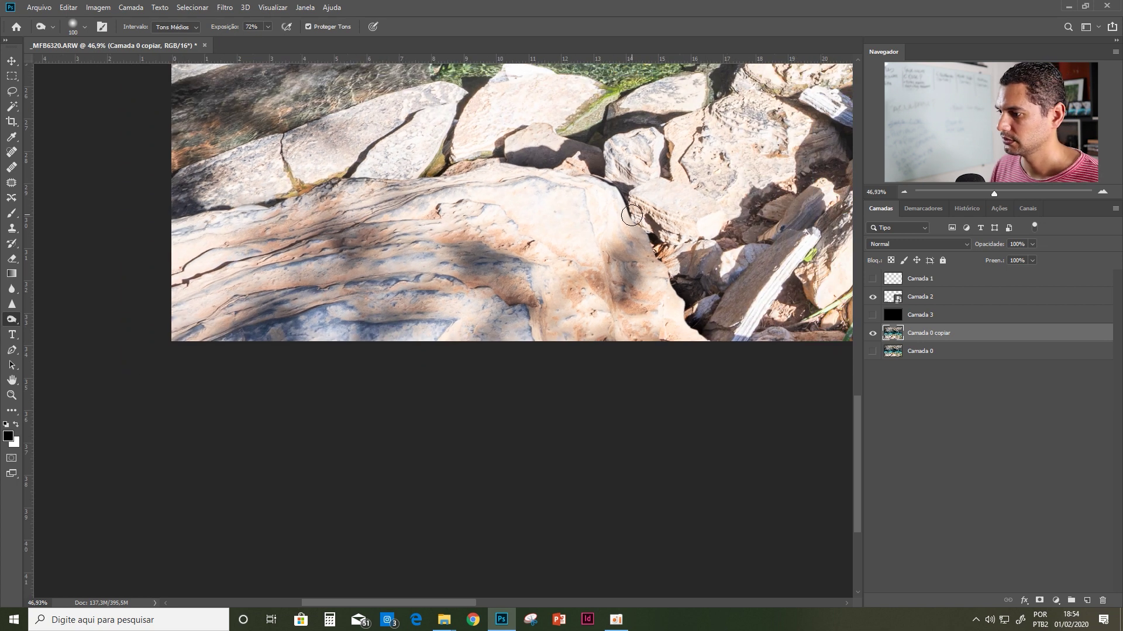
scroll(395, 282, "down", 2)
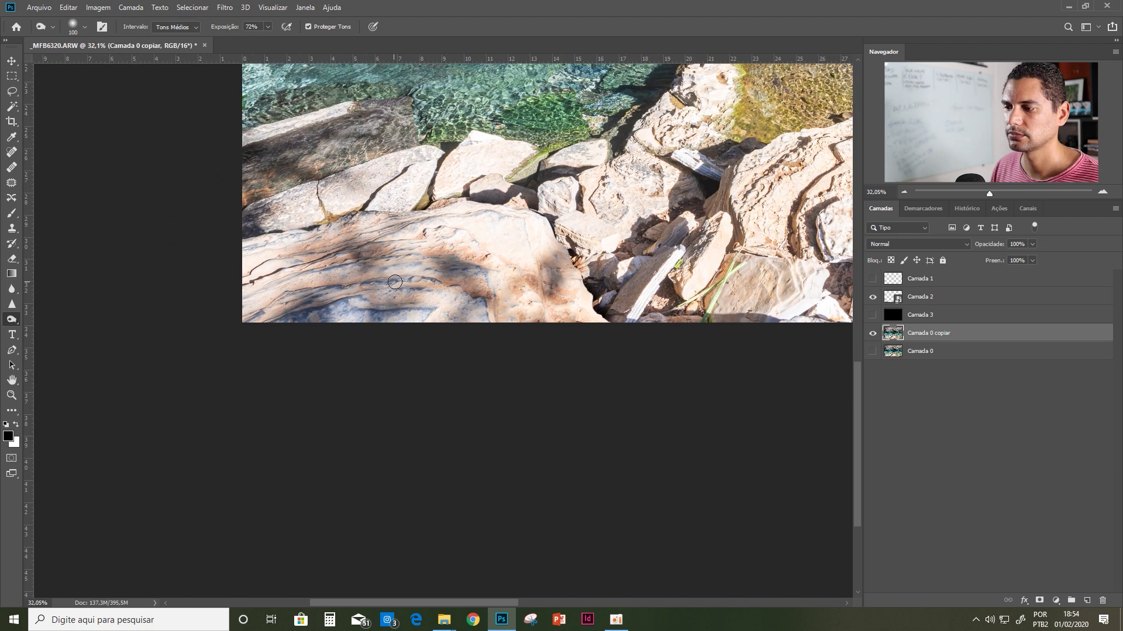
scroll(395, 282, "down", 2)
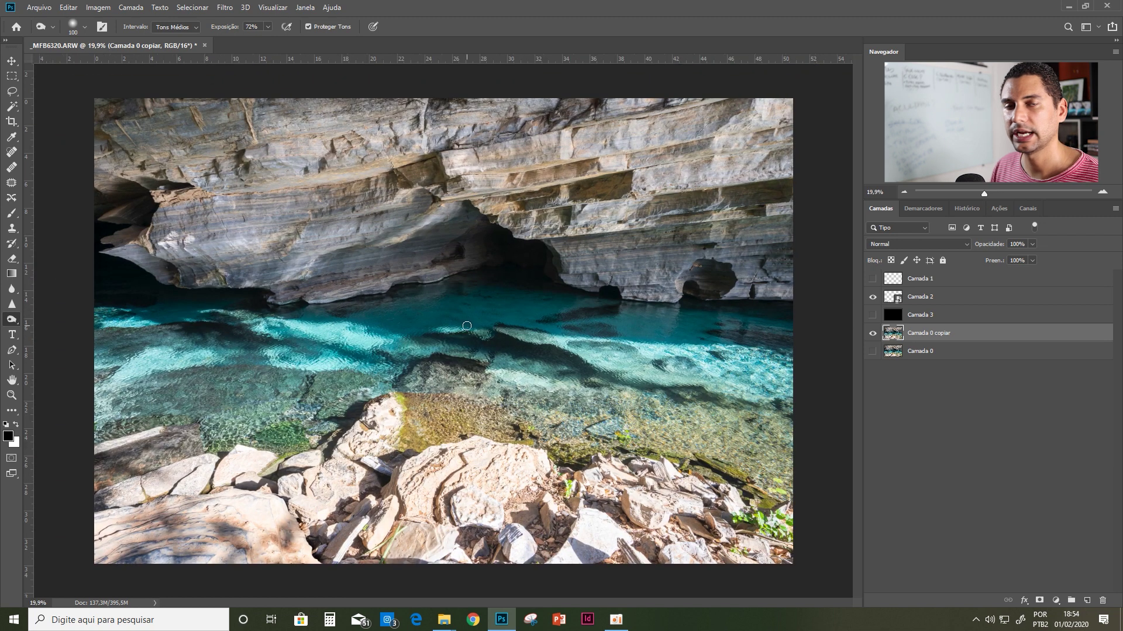